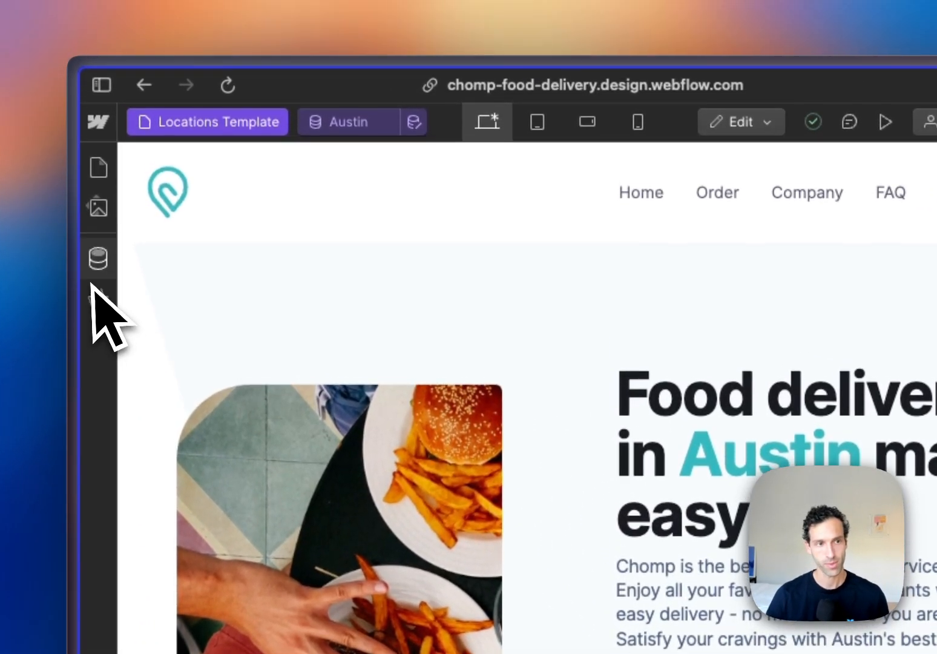
Open the Locations CMS collection and view the fields of the Seattle item
click(98, 231)
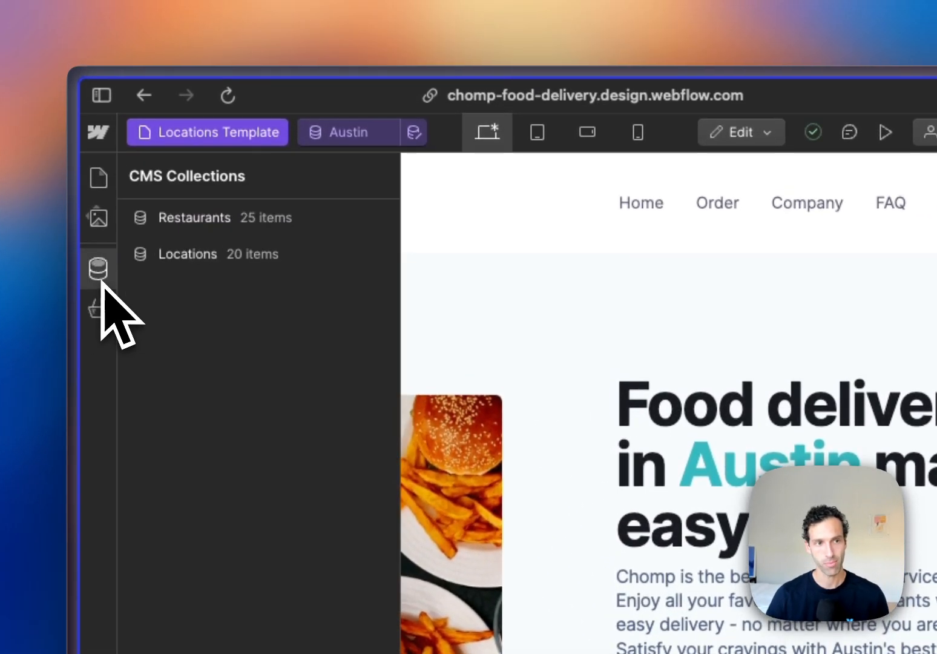
click(225, 258)
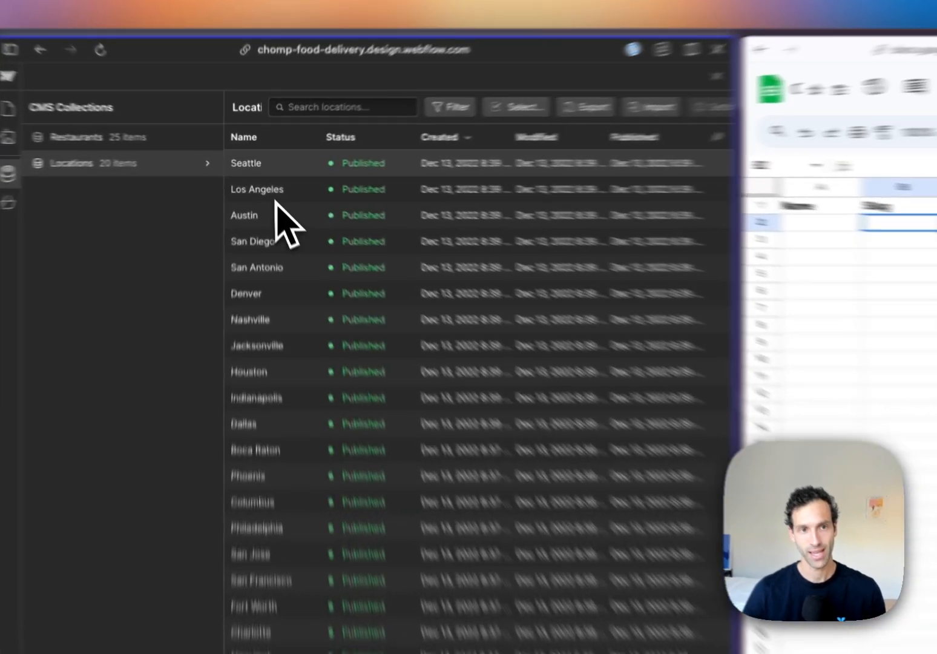
click(263, 161)
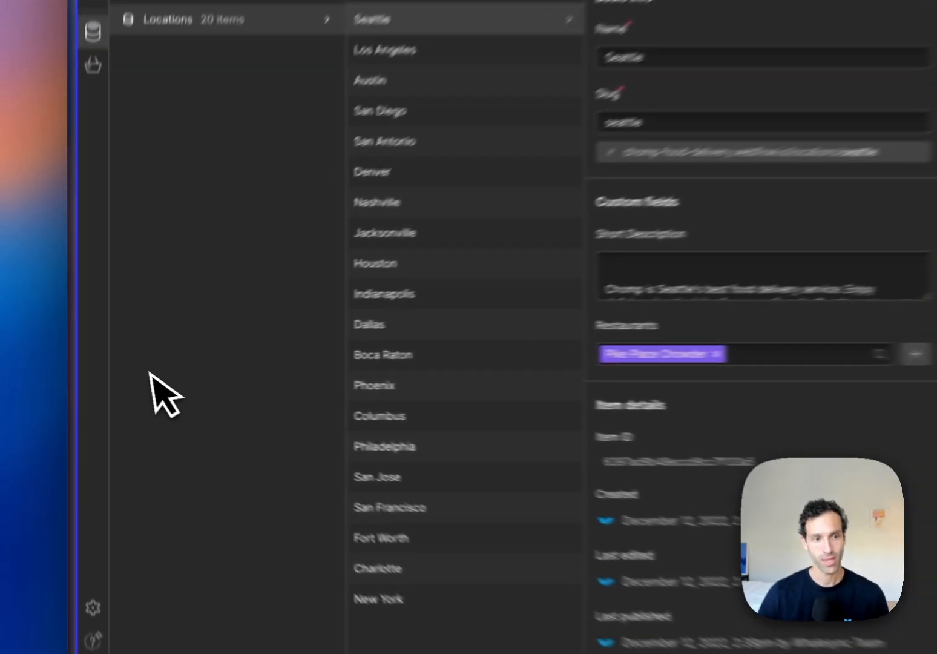
Switch to Whalesync and start a new sync with Webflow connected as the first data source
mouse_move(54, 400)
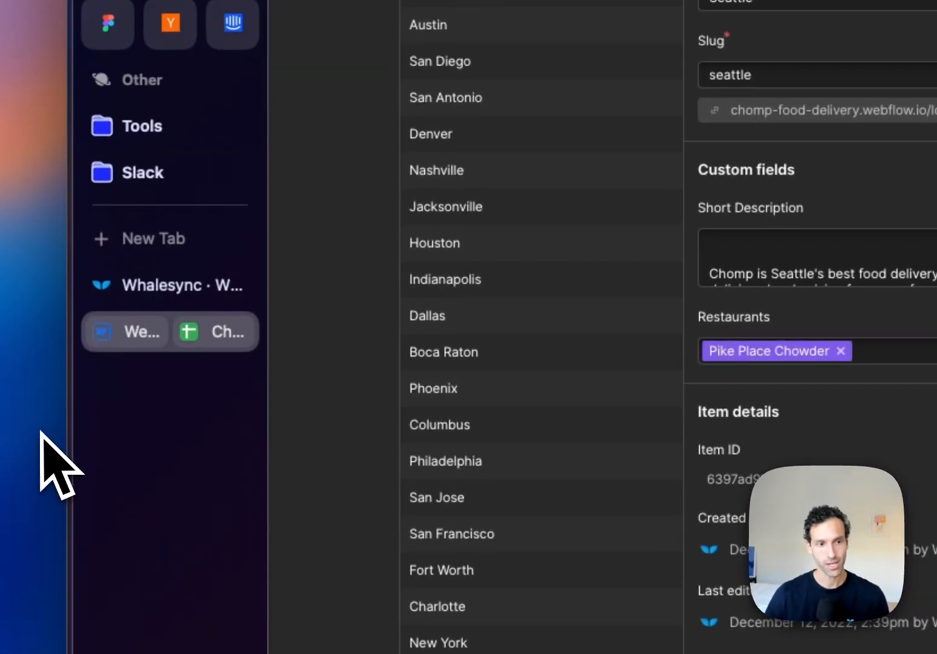
click(146, 289)
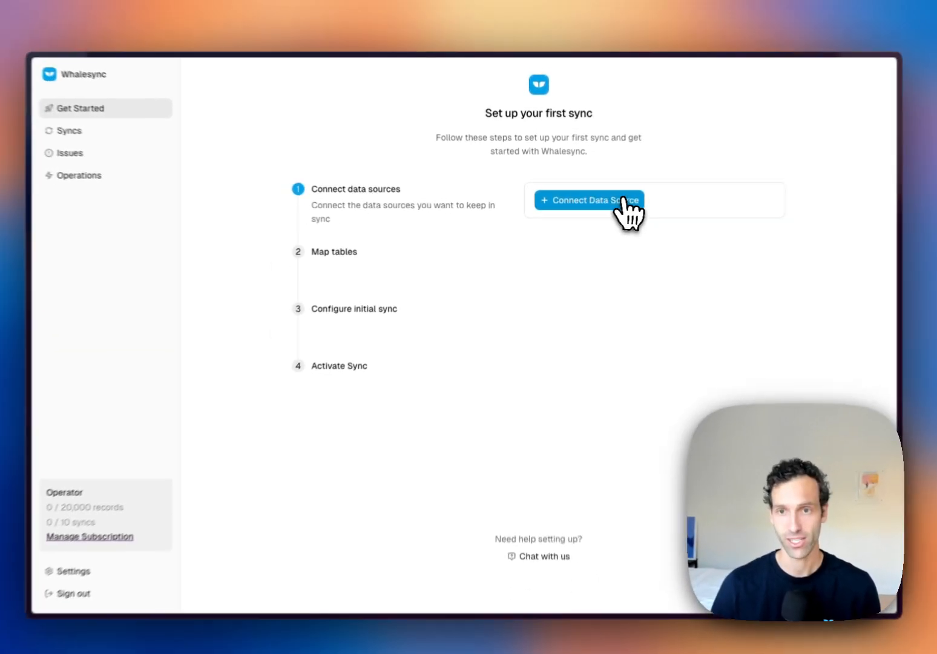
click(623, 201)
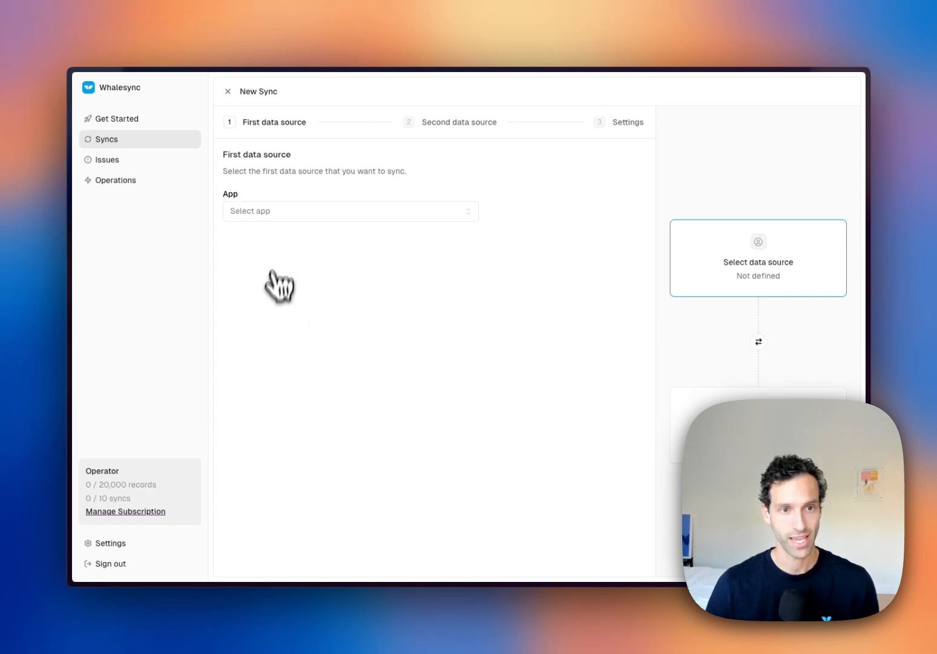
click(270, 212)
scroll(282, 269, down, 10)
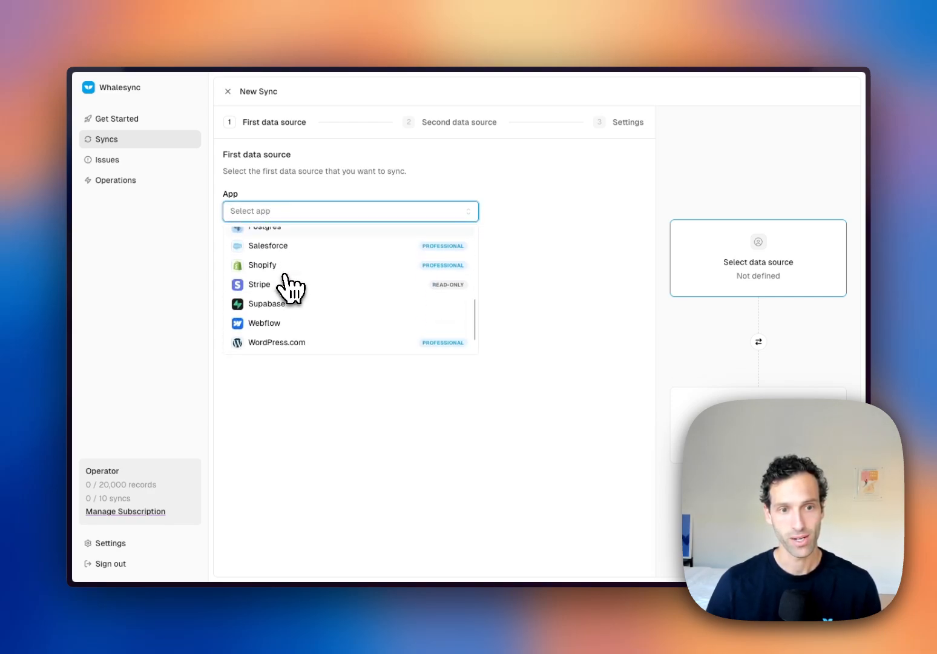
click(280, 293)
click(259, 246)
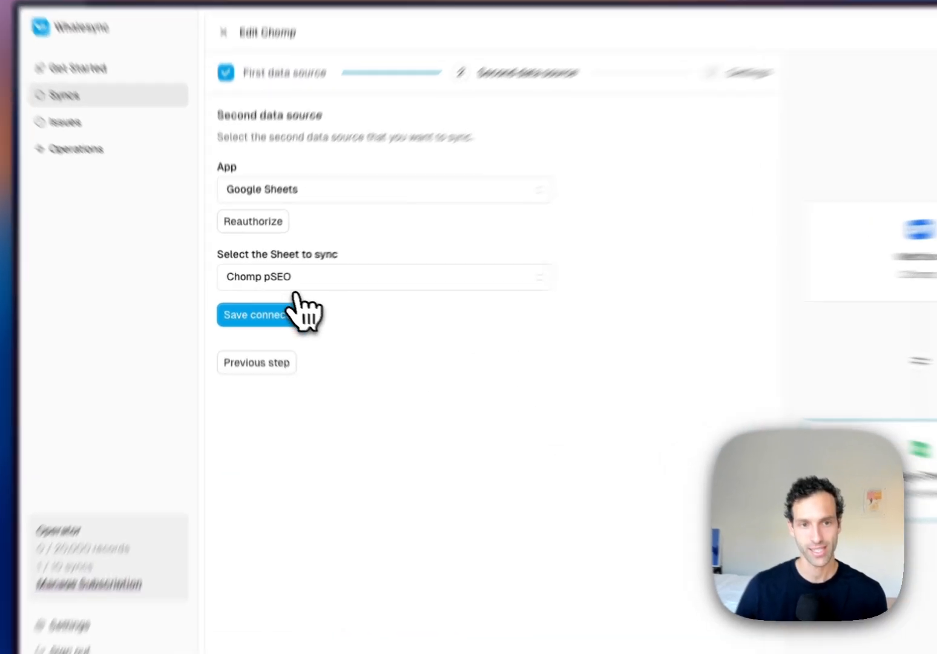
Save the Google Sheets connection to the Chomp pSEO sheet as second data source and accept the sync name Chomp × Chomp pSEO
click(276, 304)
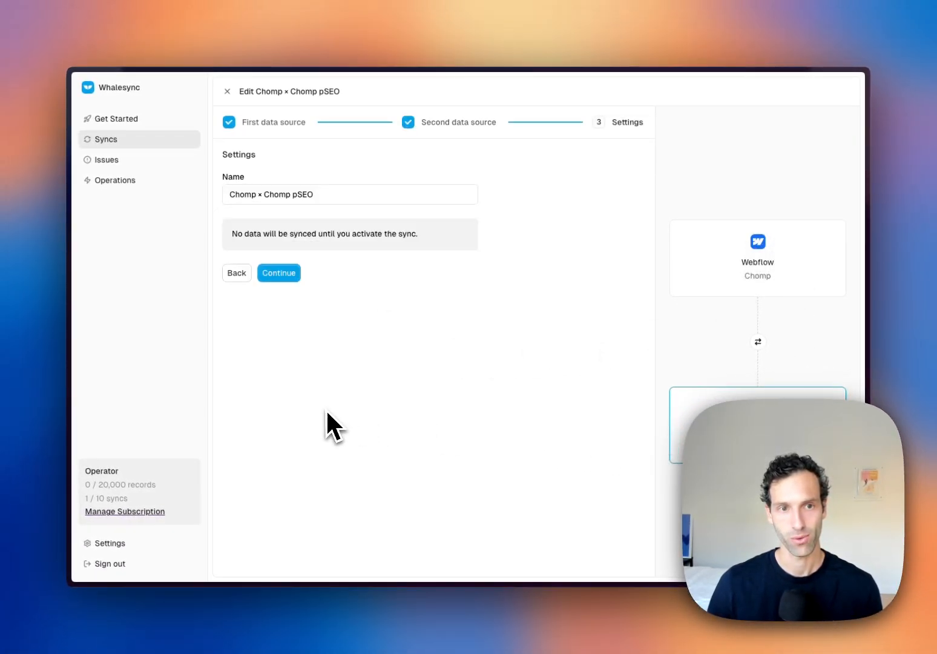
click(292, 276)
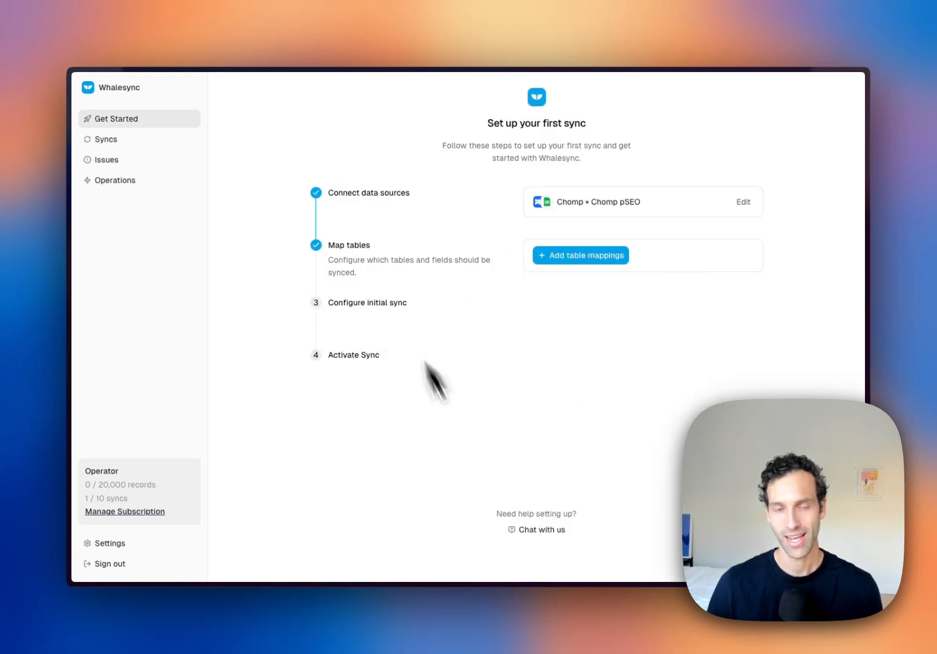
Create the suggested mapping between the Webflow and Google Sheets Locations tables and automap the three fields with matching names
click(553, 258)
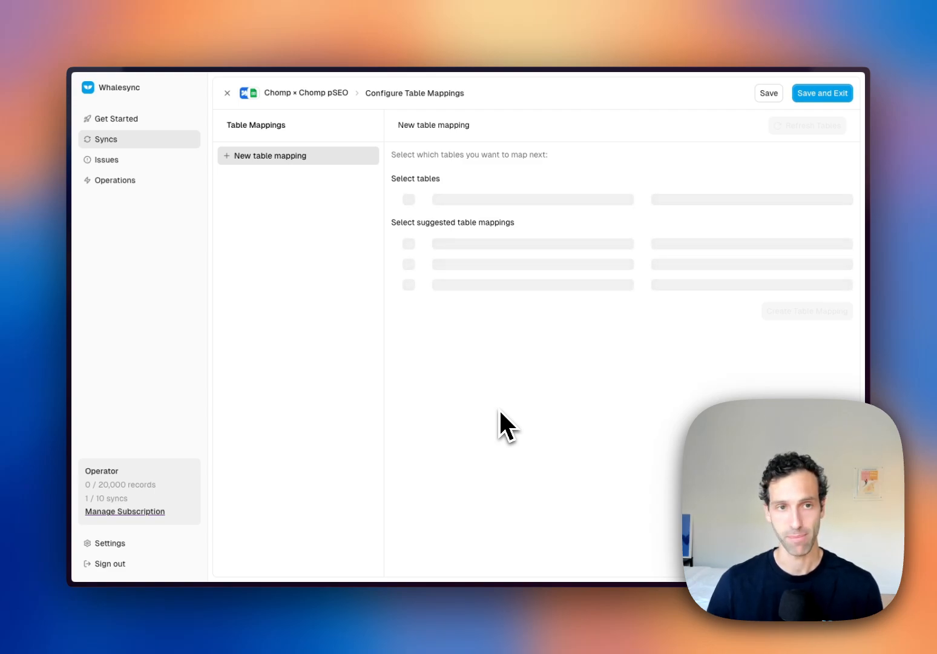
click(424, 294)
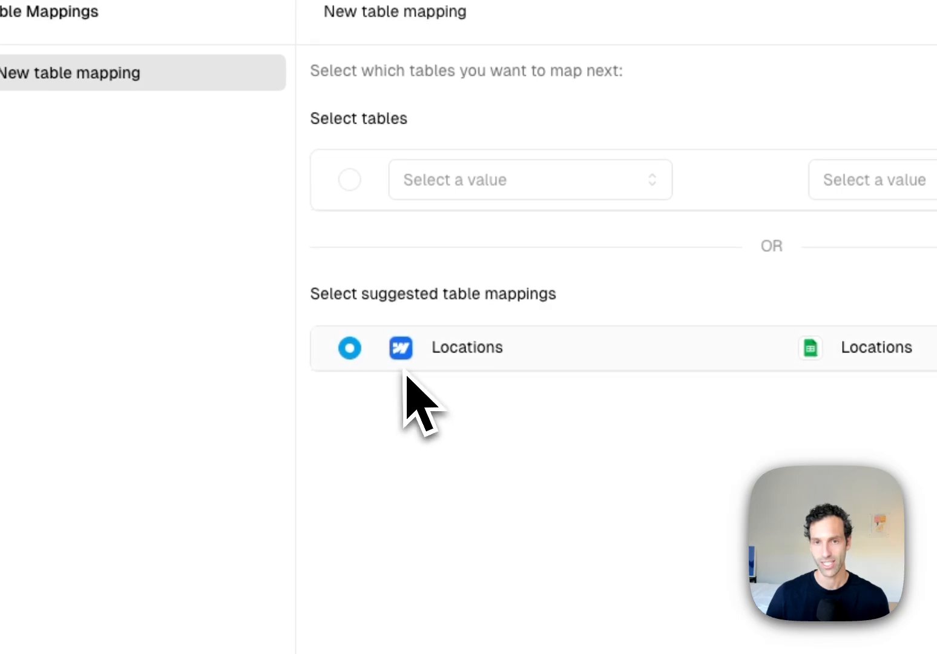
click(506, 182)
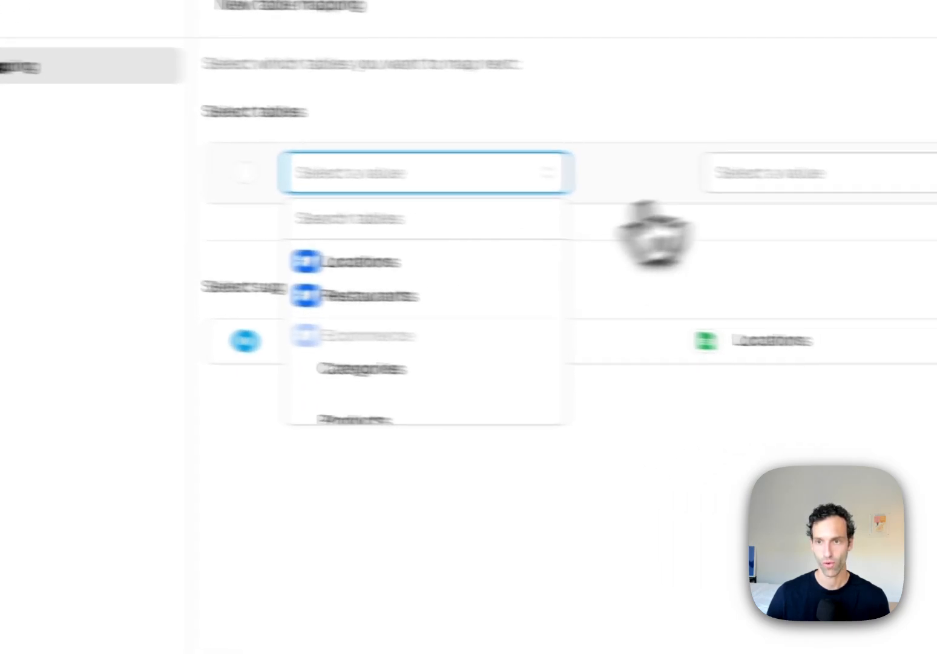
click(829, 175)
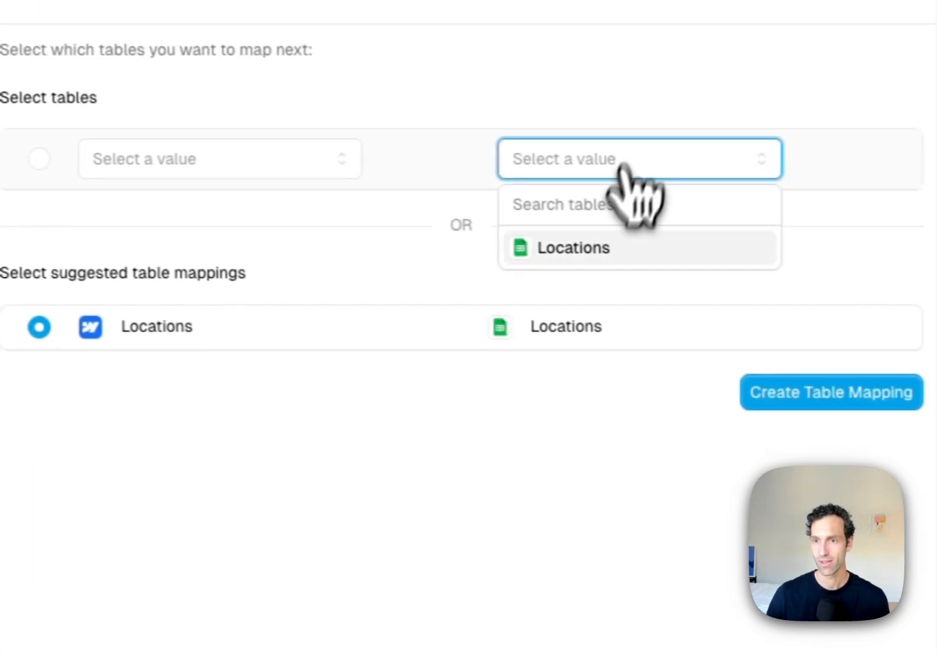
click(718, 415)
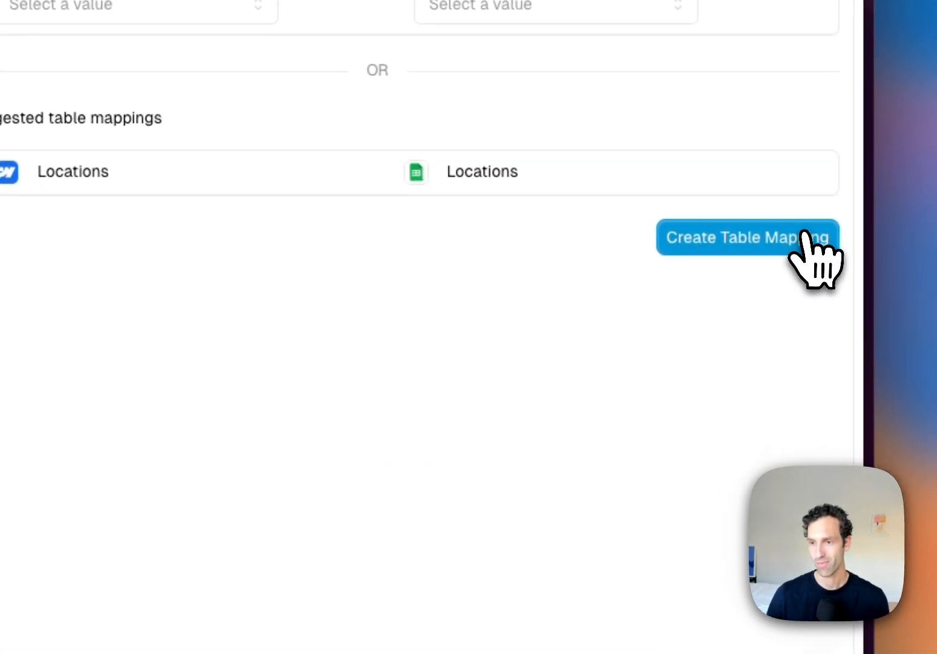
click(805, 235)
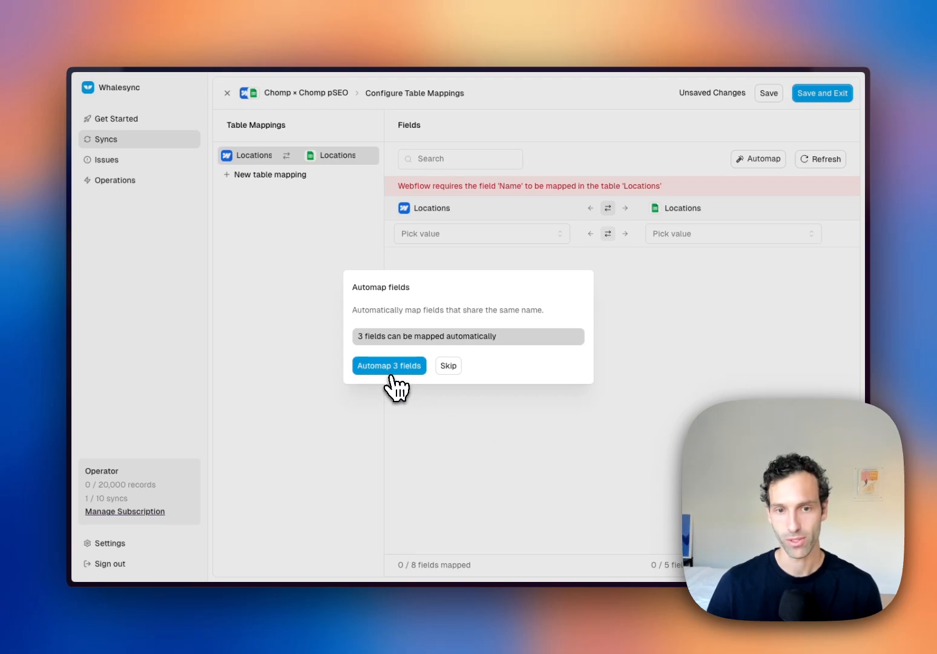
click(391, 372)
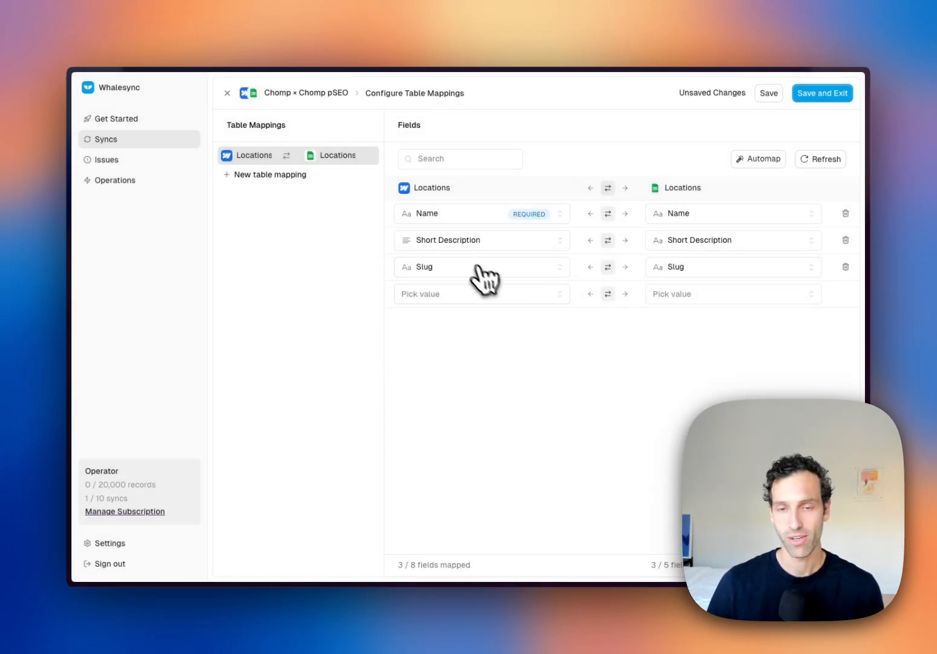
Check the Seattle item's fields in the Webflow and Google Sheets split view, and return to the Whalesync table mapping
mouse_move(36, 401)
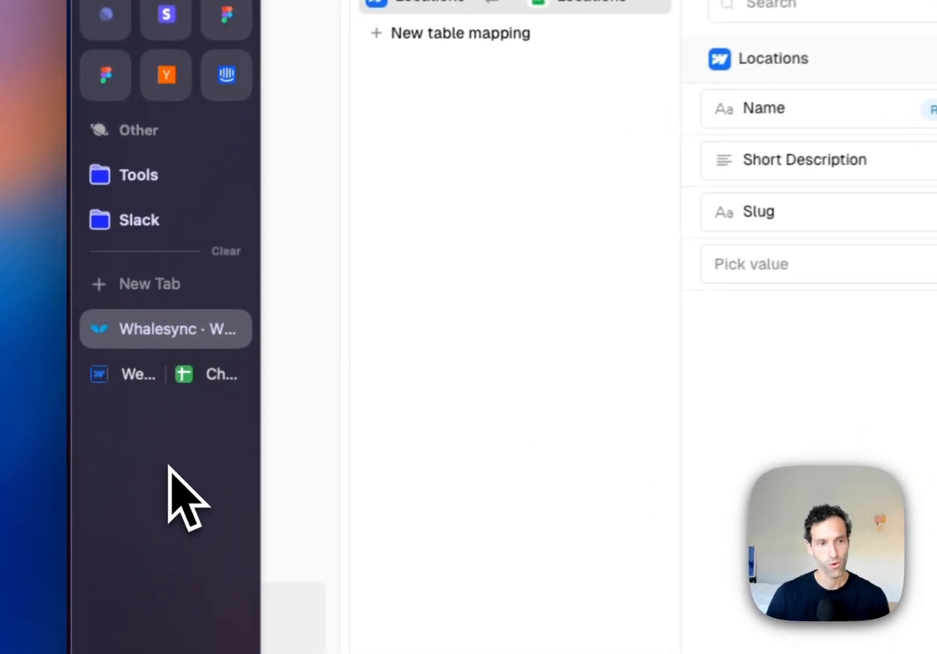
click(128, 378)
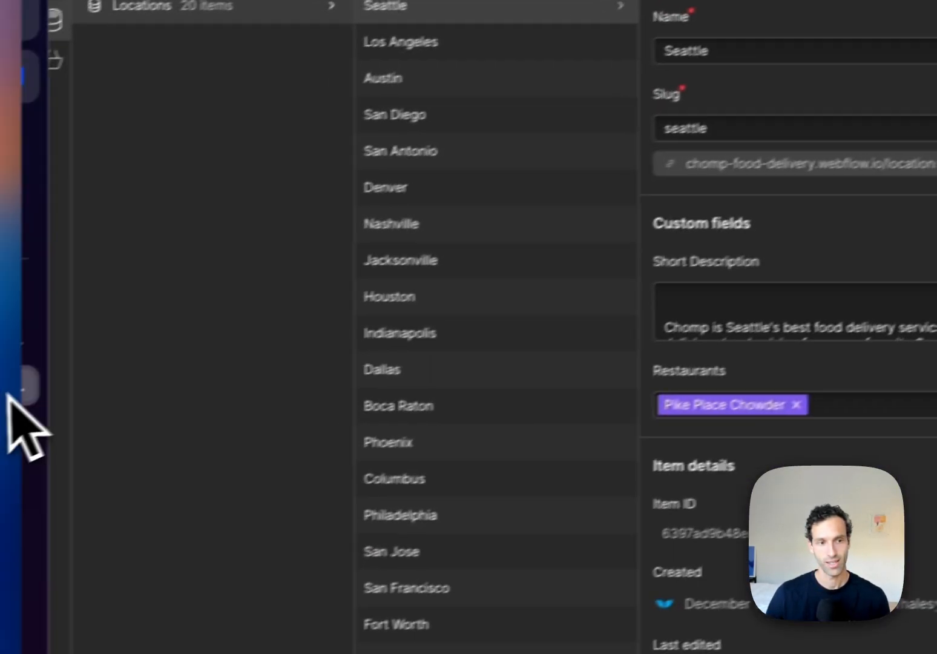
mouse_move(83, 397)
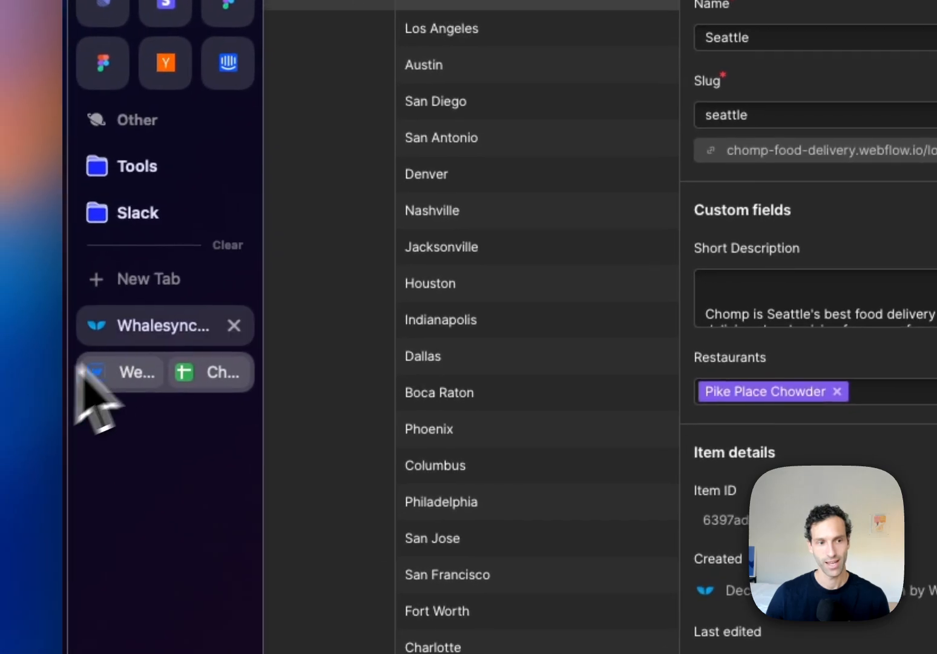
click(158, 327)
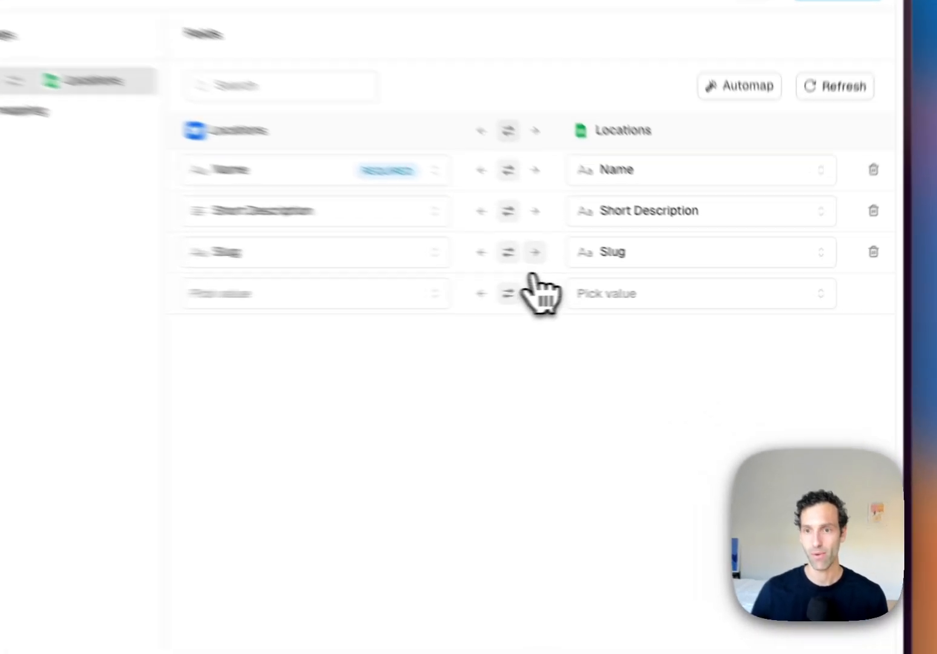
Try one-way syncing of the Slug field toward Webflow, restore it to two-way, and save the table mappings
click(590, 267)
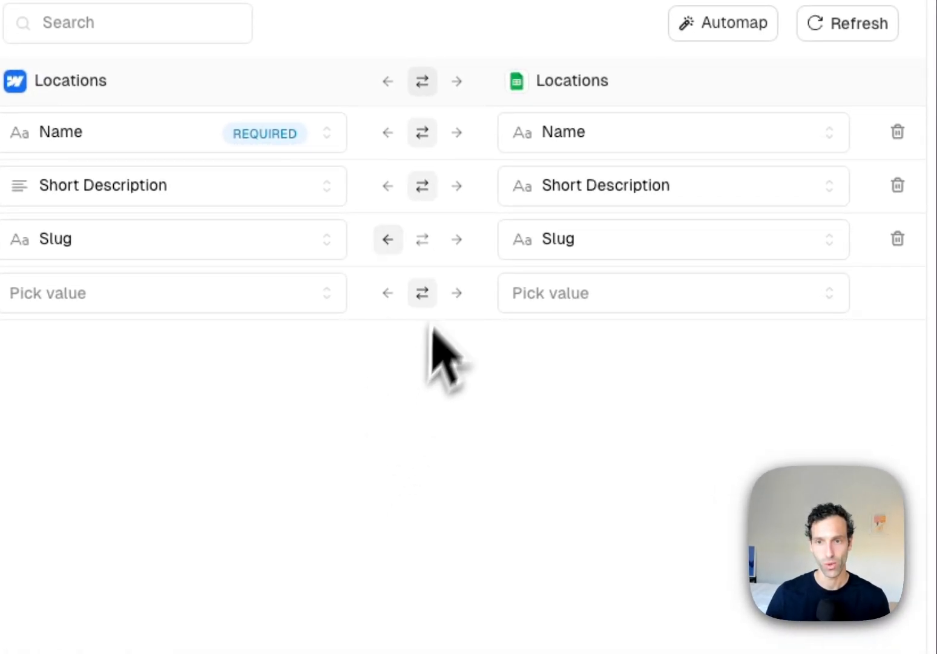
click(422, 239)
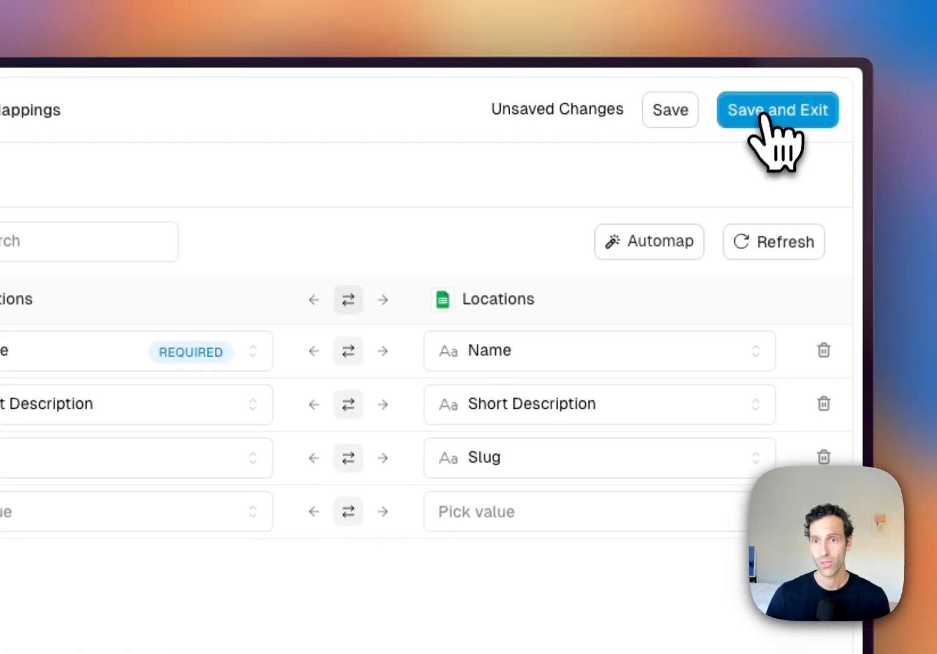
click(764, 114)
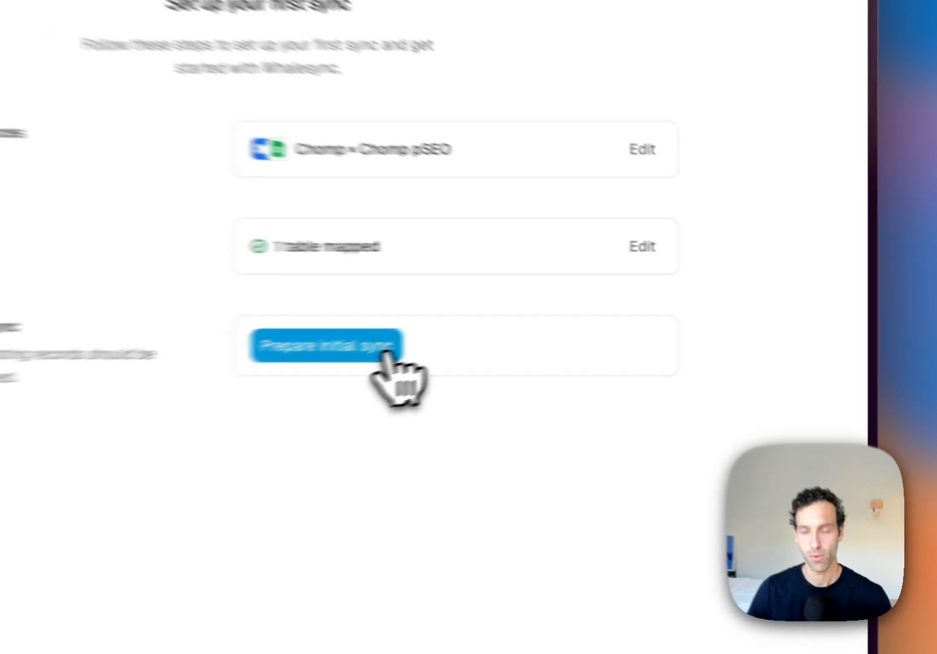
Prepare the initial sync by scanning the existing records, and preview the changes for the Locations tables
click(378, 356)
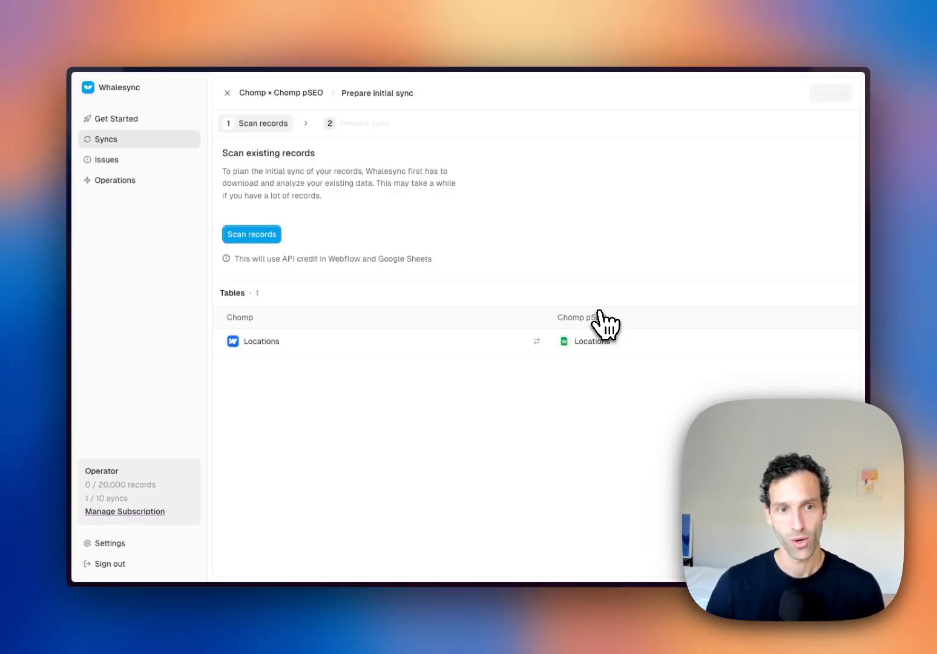
click(253, 235)
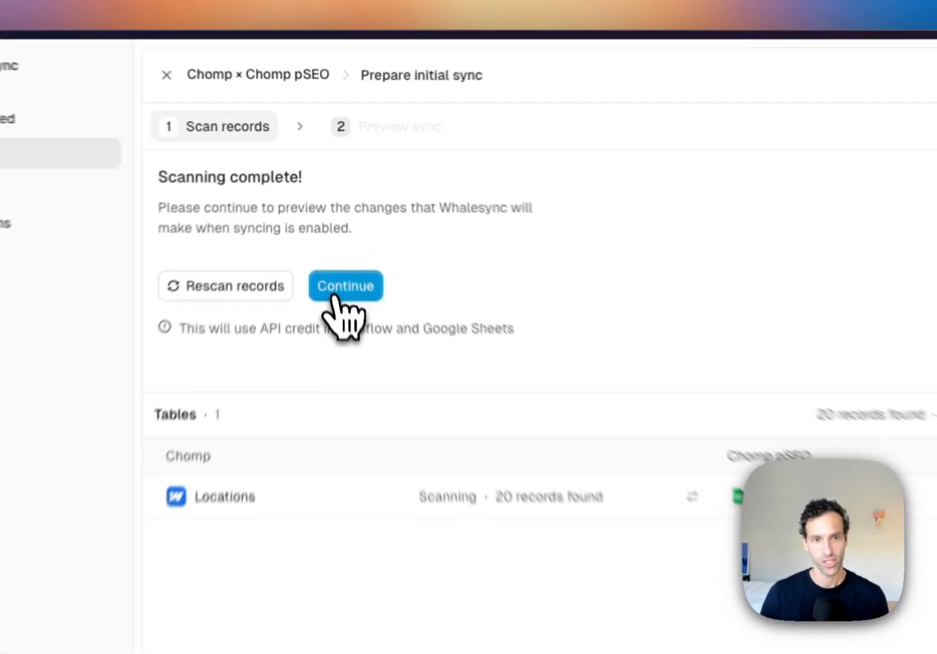
click(333, 217)
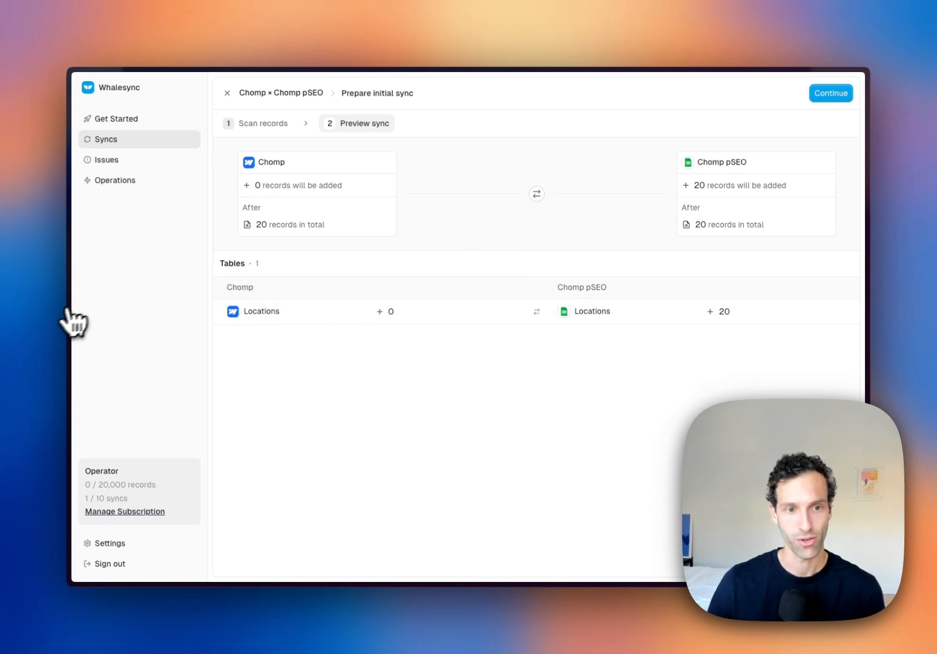
mouse_move(64, 360)
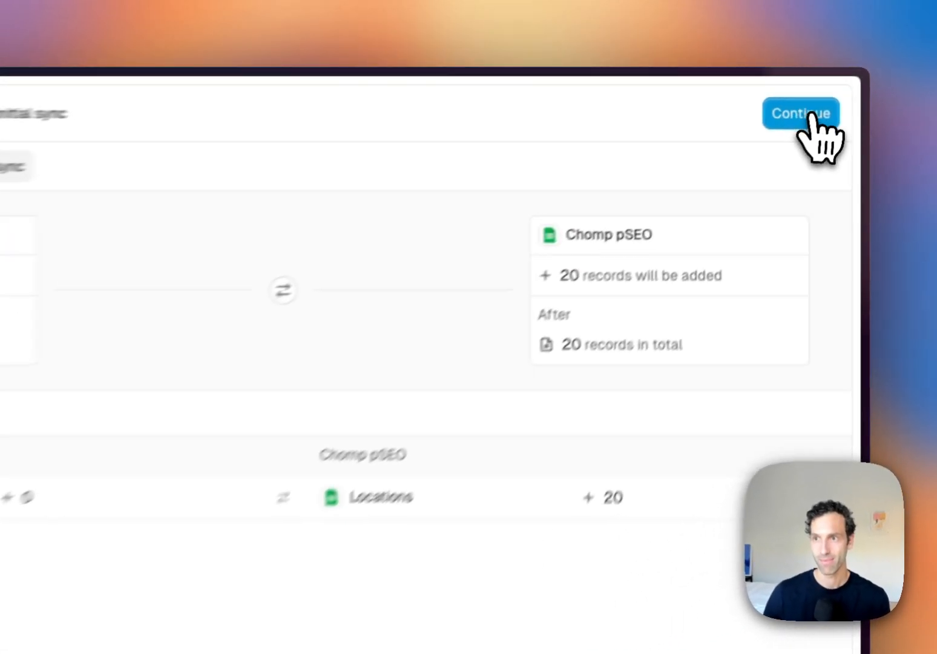
Accept the initial sync preview and activate the Chomp × Chomp pSEO sync
click(813, 116)
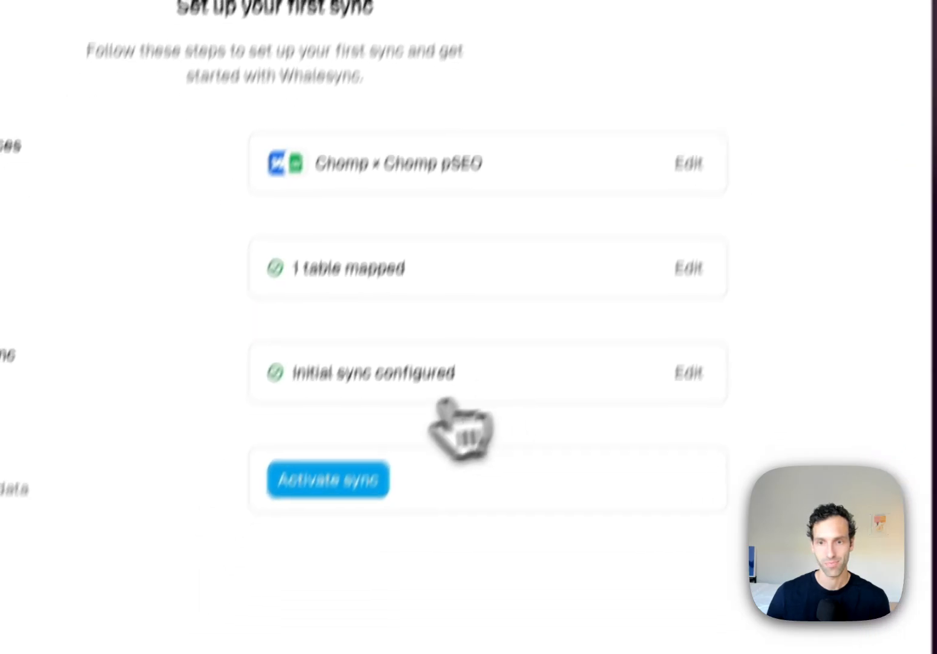
click(357, 485)
click(344, 448)
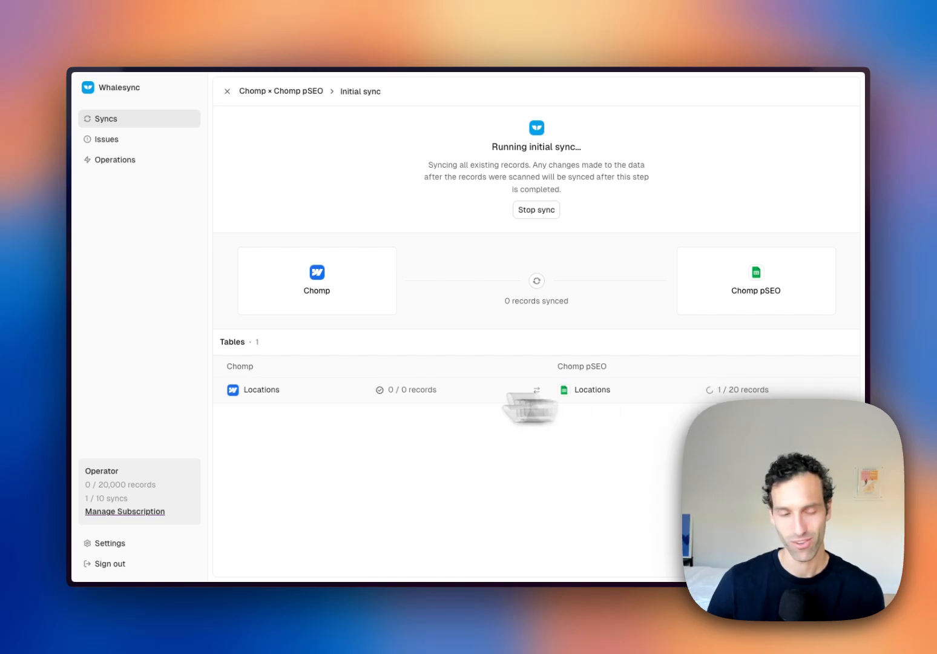
Switch to the Webflow and Google Sheets split view and resize its panes to watch the location records sync into the sheet
mouse_move(98, 412)
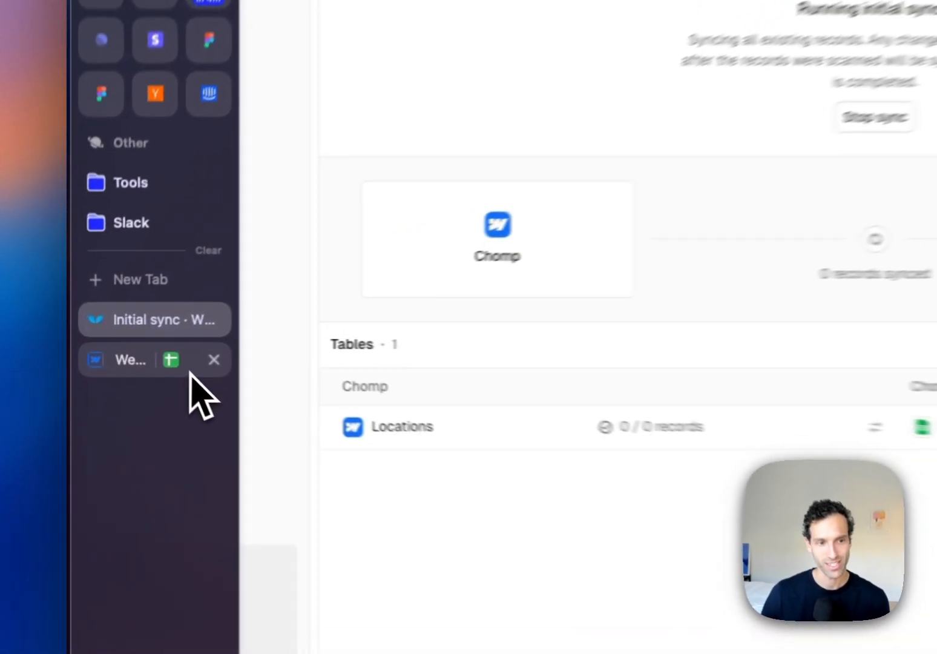
click(128, 356)
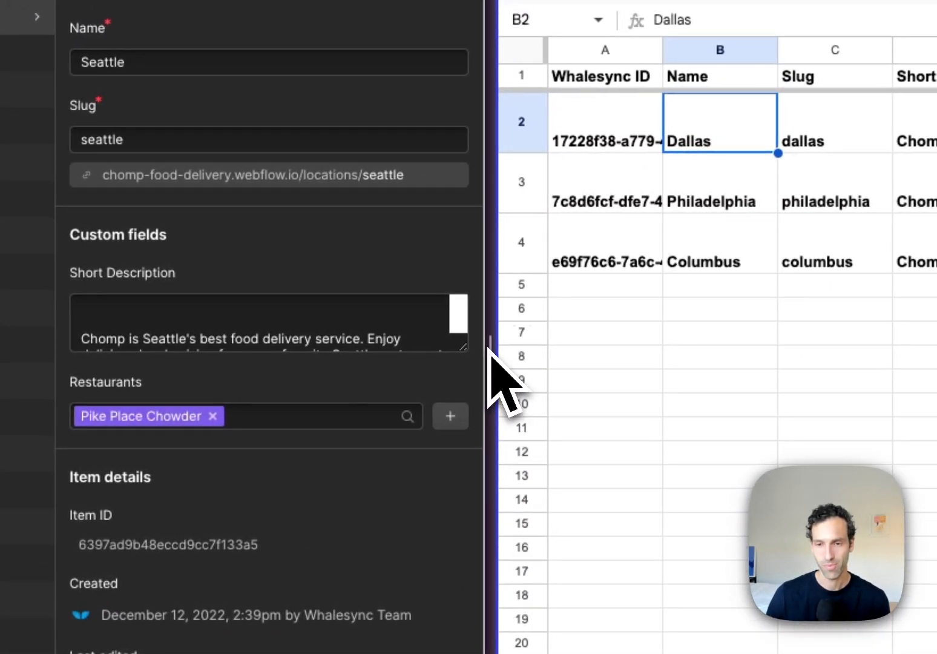
drag(489, 350, 248, 320)
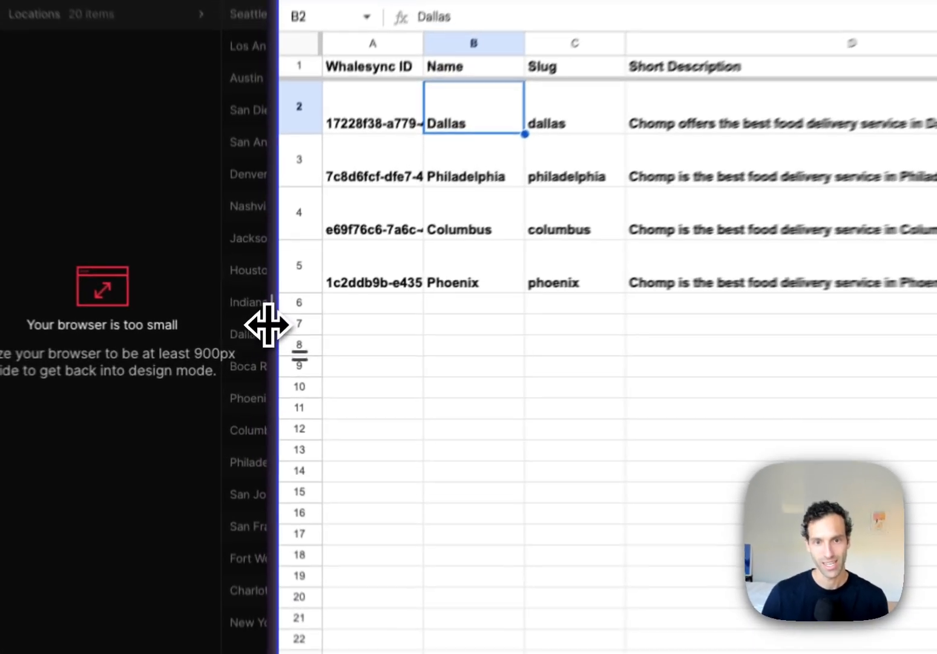
drag(261, 351, 397, 352)
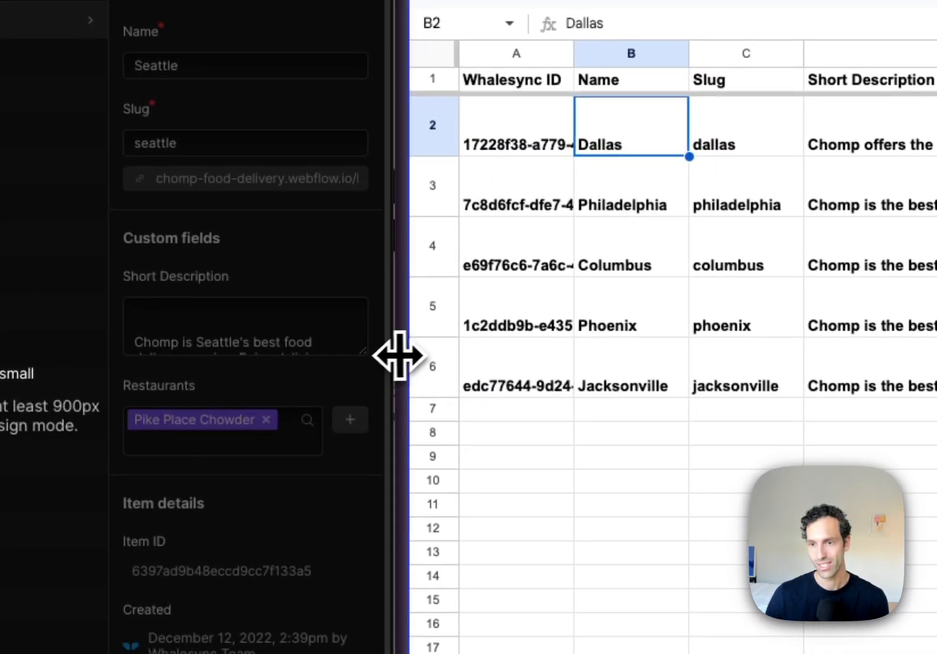
drag(397, 360, 635, 381)
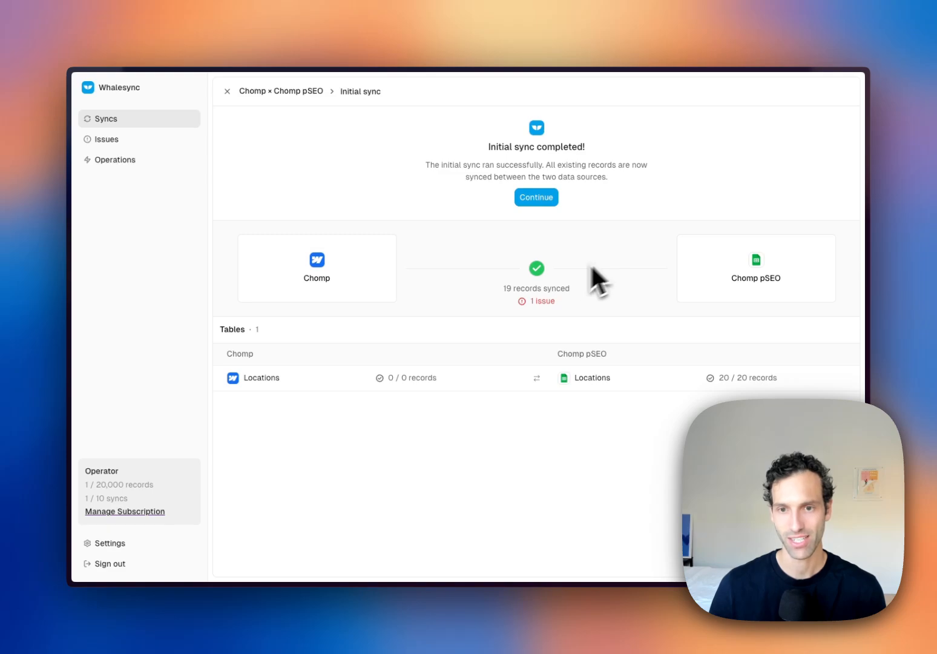
Finish the completed initial sync and open the active Chomp × Chomp pSEO sync
mouse_move(542, 301)
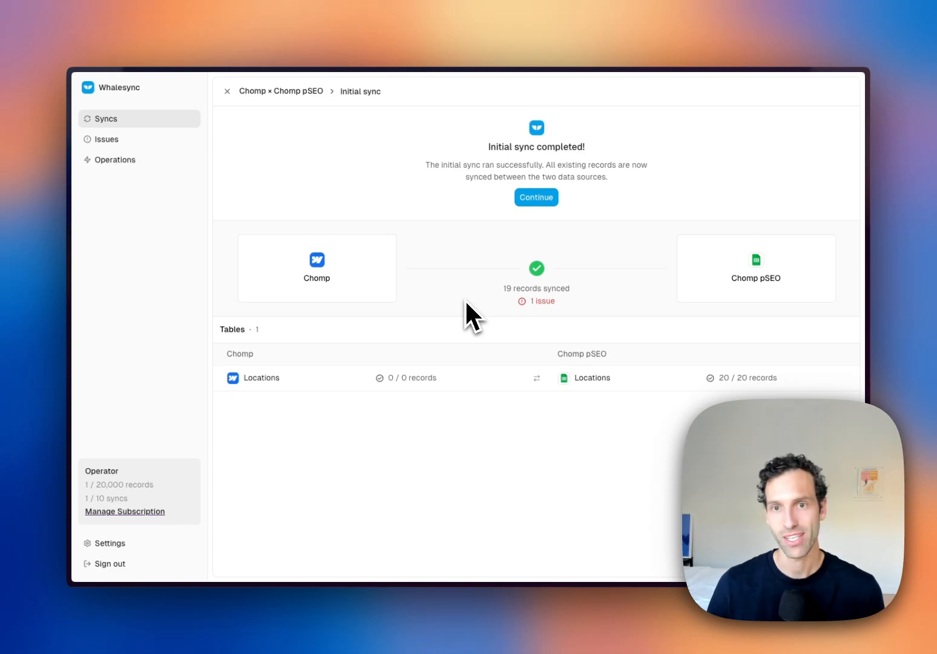
click(533, 198)
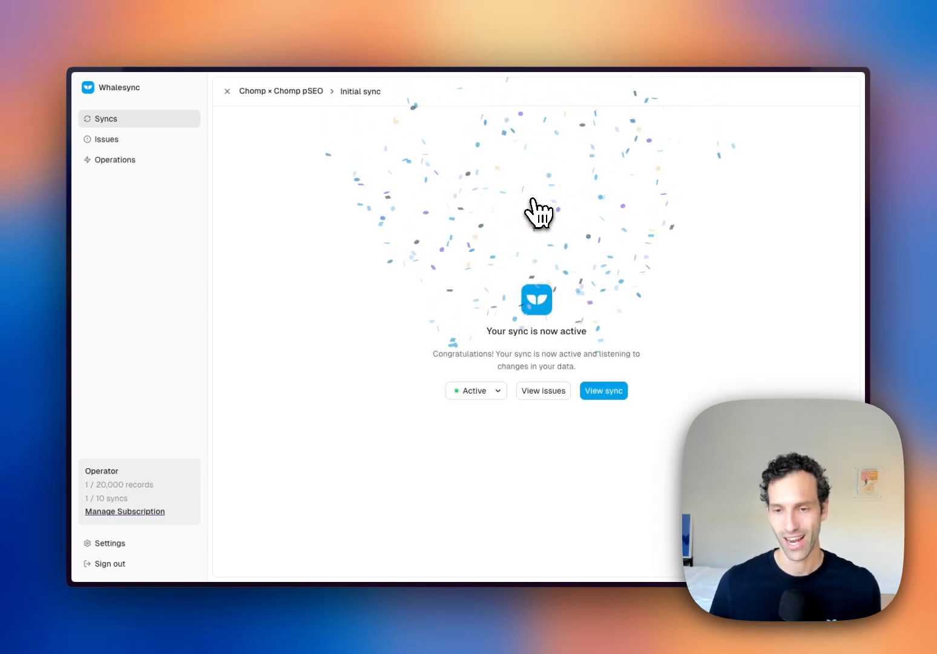
click(596, 393)
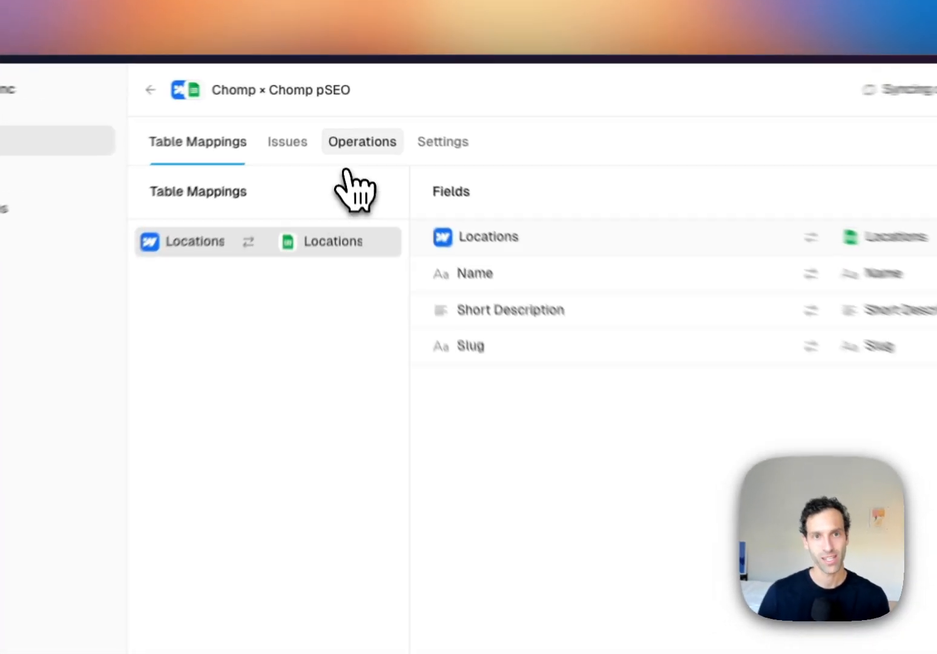
Review the sync's operations log for the records created in each Locations table
click(343, 120)
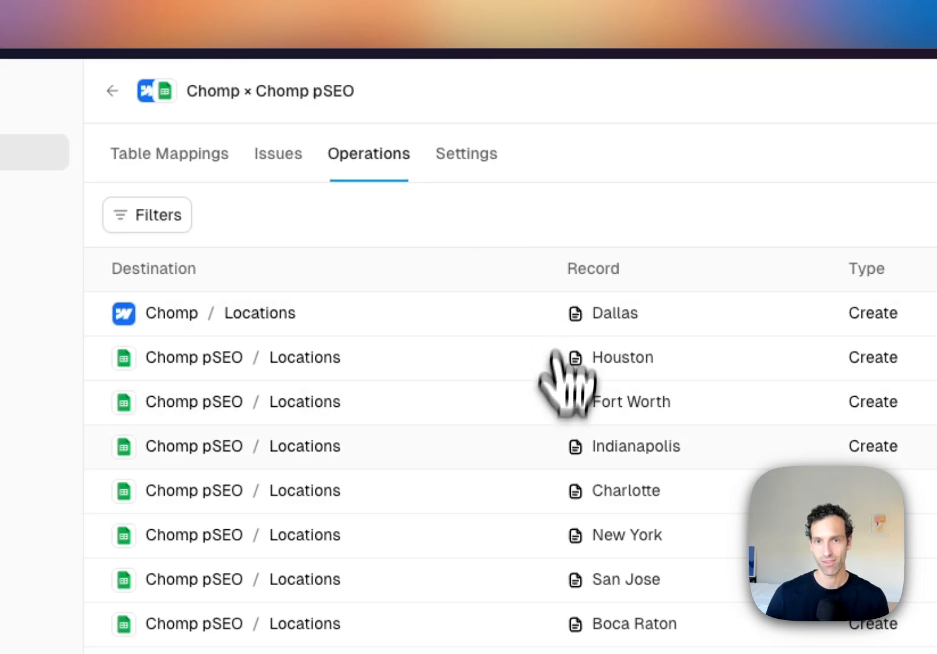
scroll(483, 477, down, 2)
scroll(451, 421, up, 3)
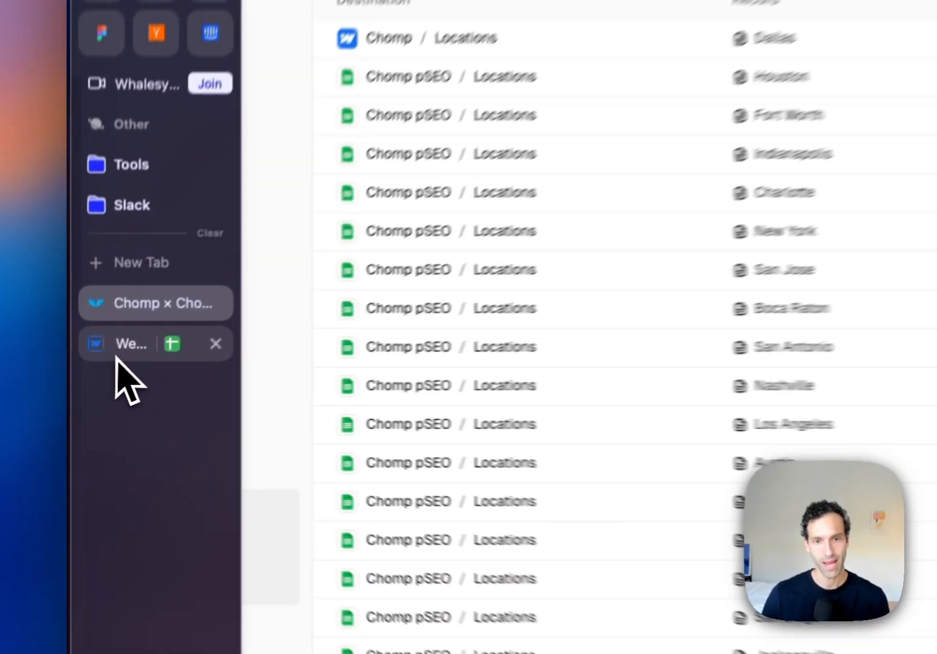
Switch to the Webflow and Google Sheets split view and look through the synced location rows in the sheet
click(97, 379)
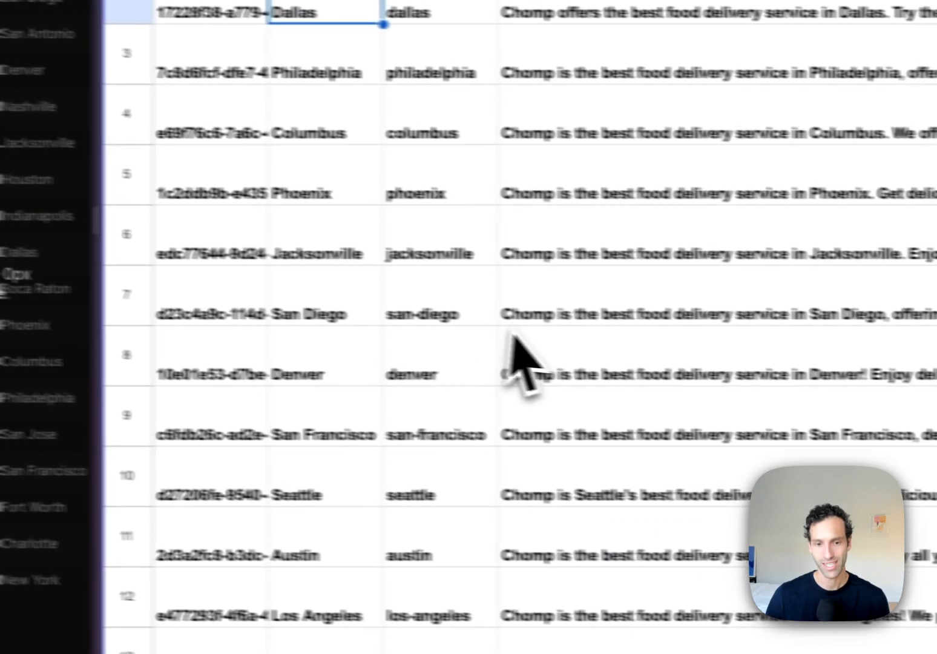
scroll(696, 339, down, 5)
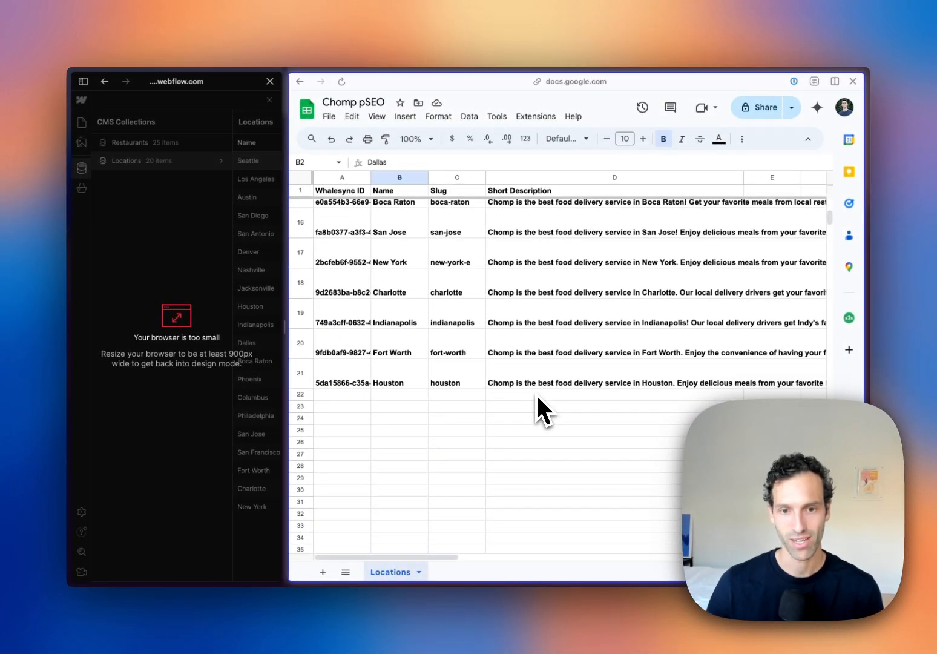
scroll(536, 400, up, 6)
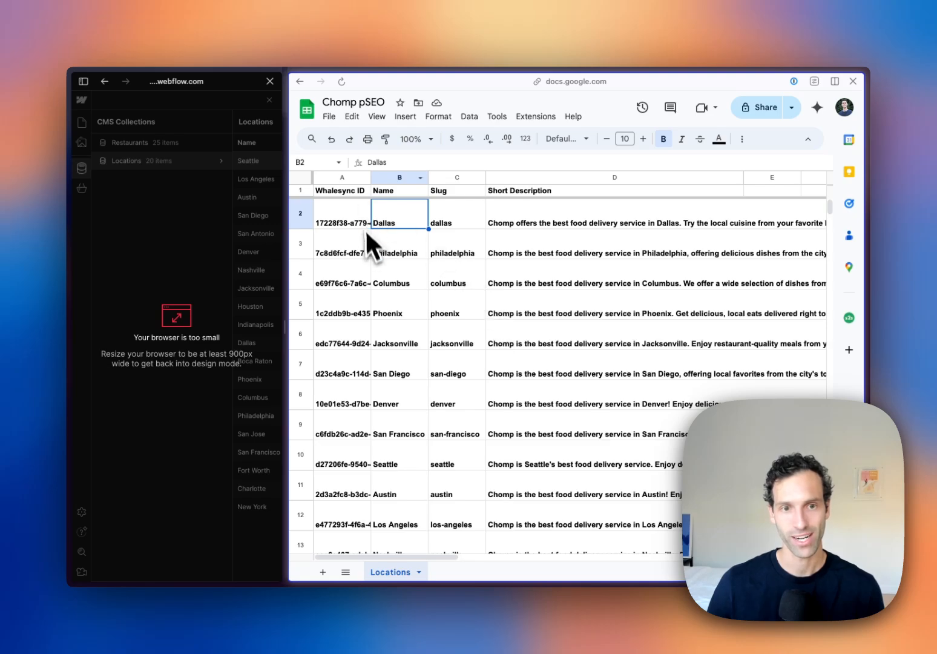
scroll(373, 263, down, 5)
scroll(406, 414, up, 5)
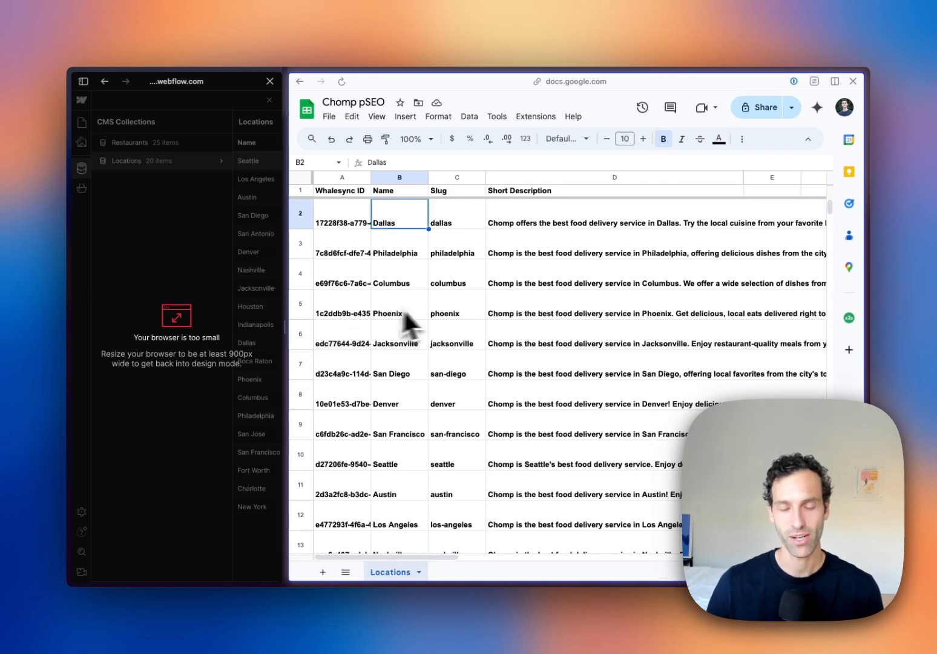
Add a location named Boise in the first empty sheet row below Houston, leaving its Slug blank
scroll(405, 365, down, 10)
scroll(404, 365, up, 2)
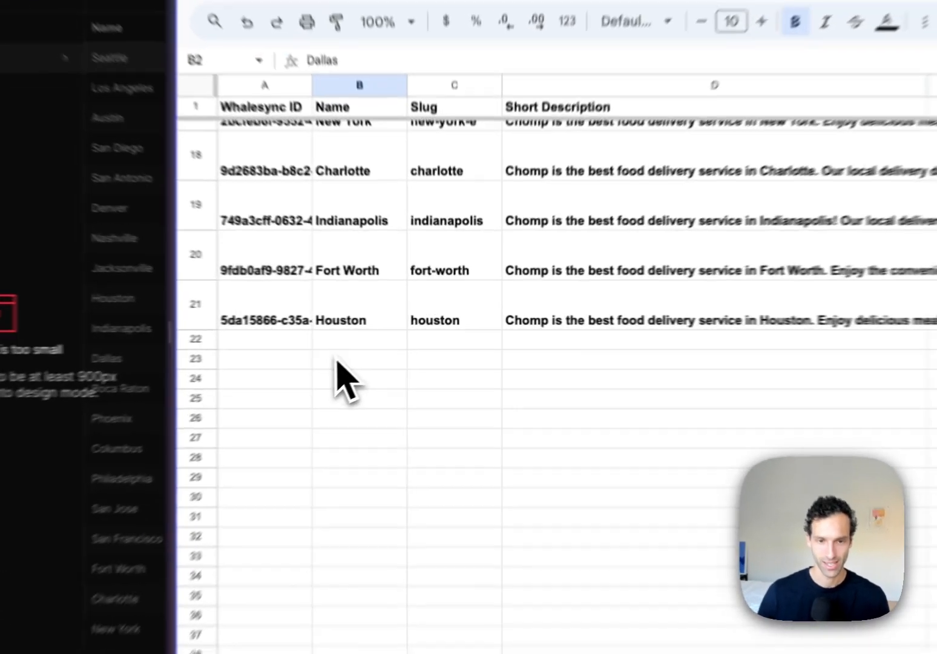
click(412, 333)
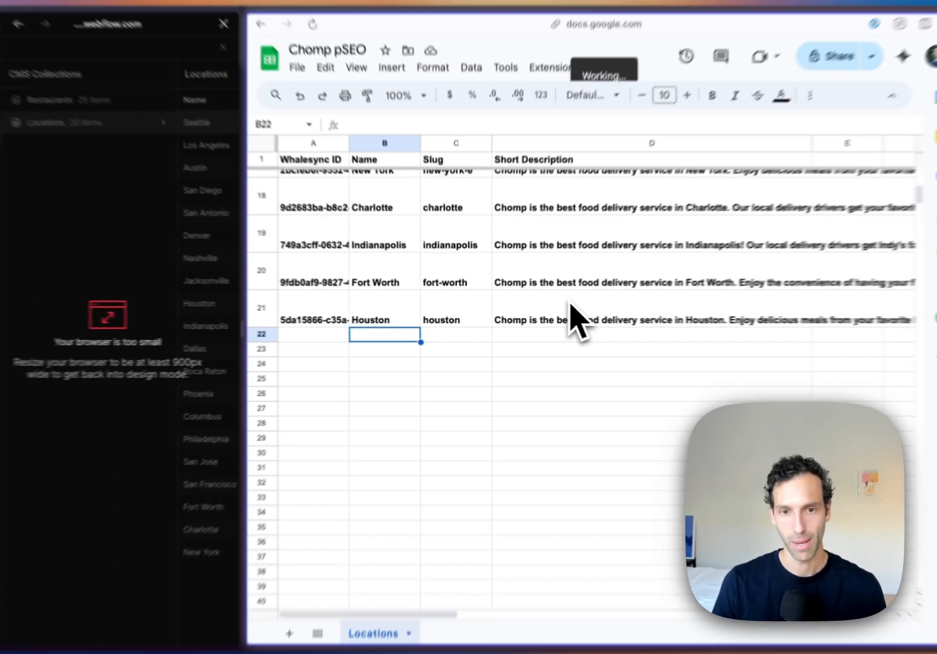
text(Boise)
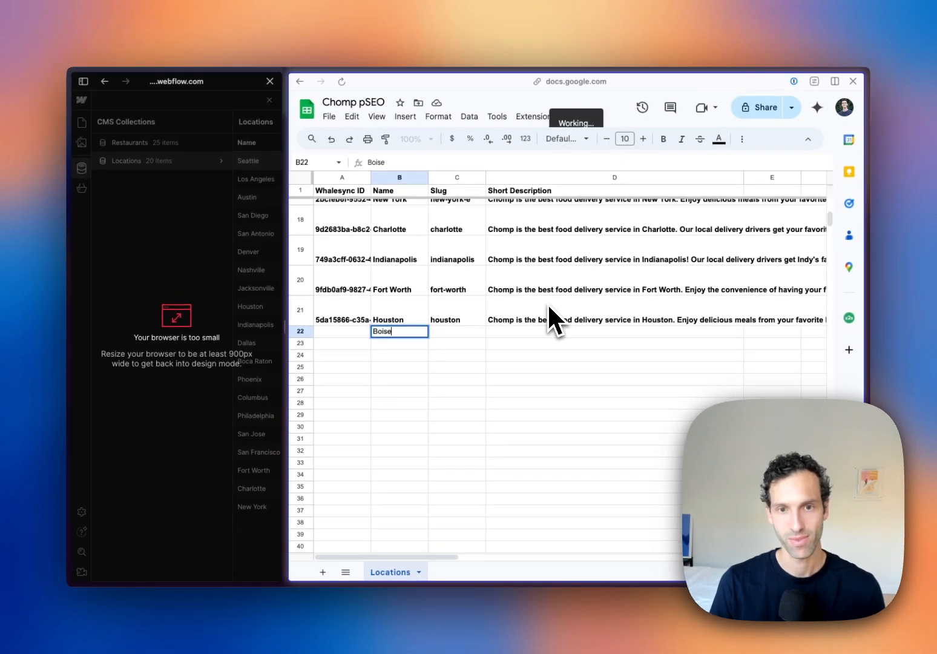
key(Tab)
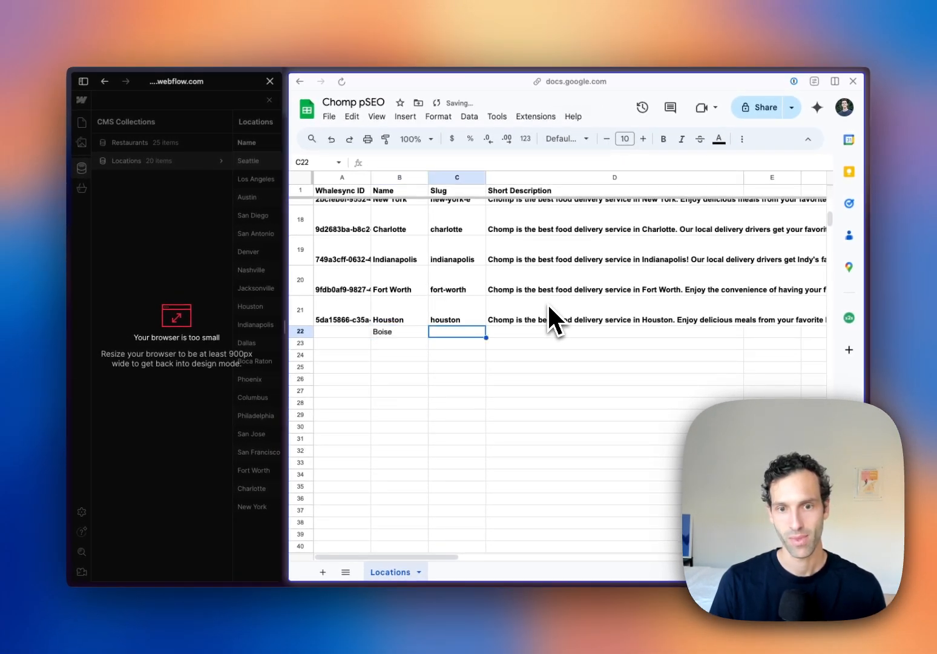
key(Tab)
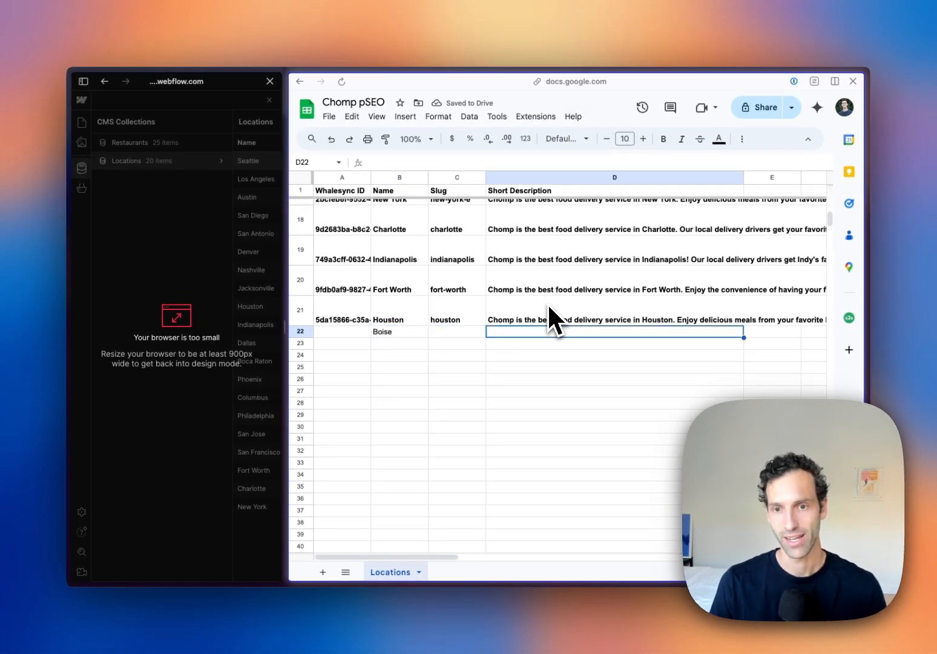
Copy Houston's Short Description into the Short Description cell of the Boise row
key(Up)
key(ctrl+c)
key(Down)
key(ctrl+v)
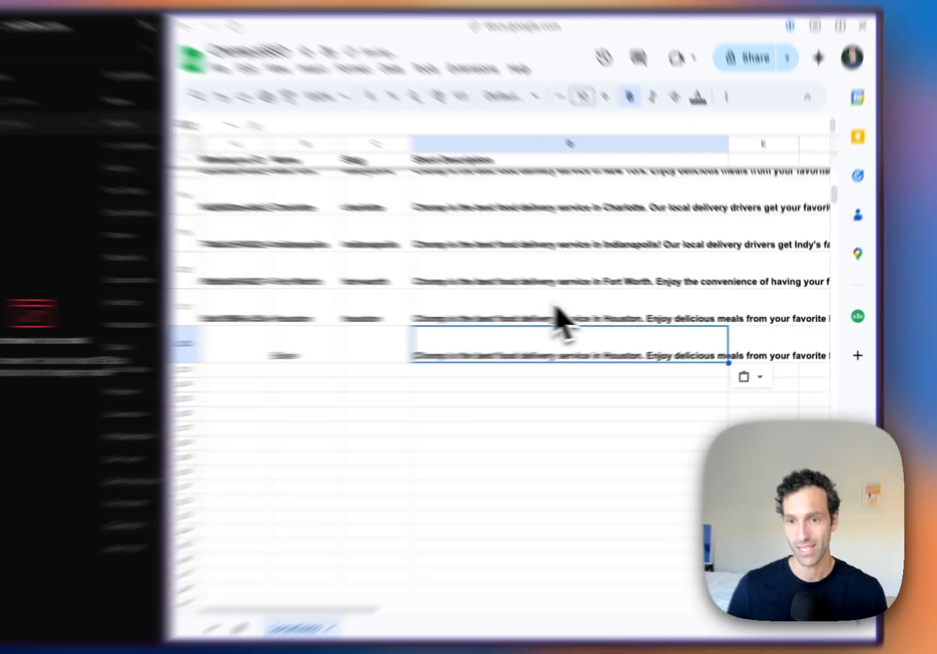
Replace both mentions of Houston with Boise in the new row's Short Description
double_click(660, 355)
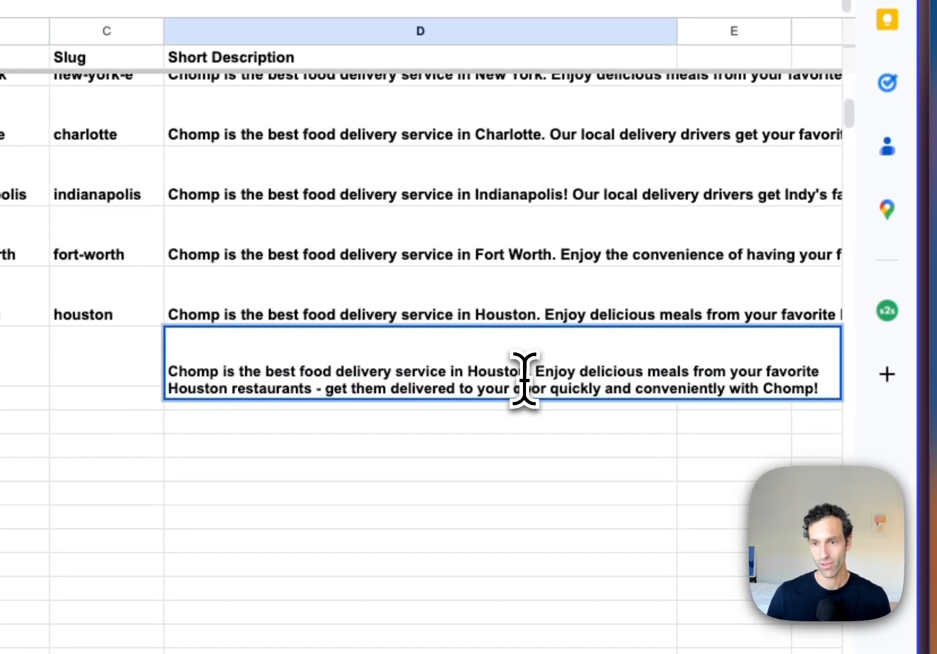
double_click(523, 374)
key(BackSpace)
text(Boise)
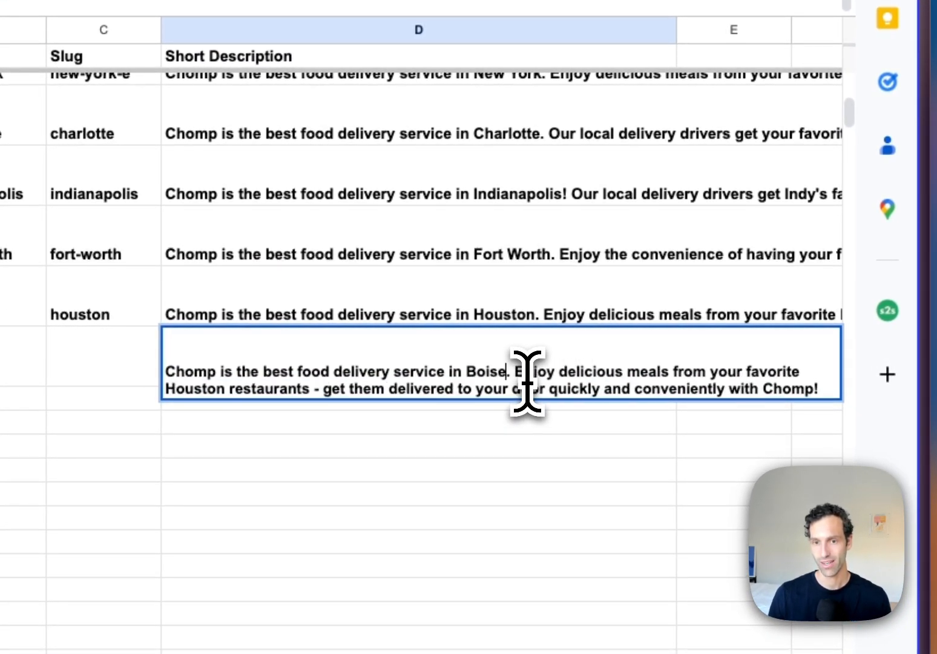
key(alt+Left)
key(alt+Left)
key(alt+Left)
key(alt+Left)
key(alt+Left)
key(alt+Left)
key(alt+BackSpace)
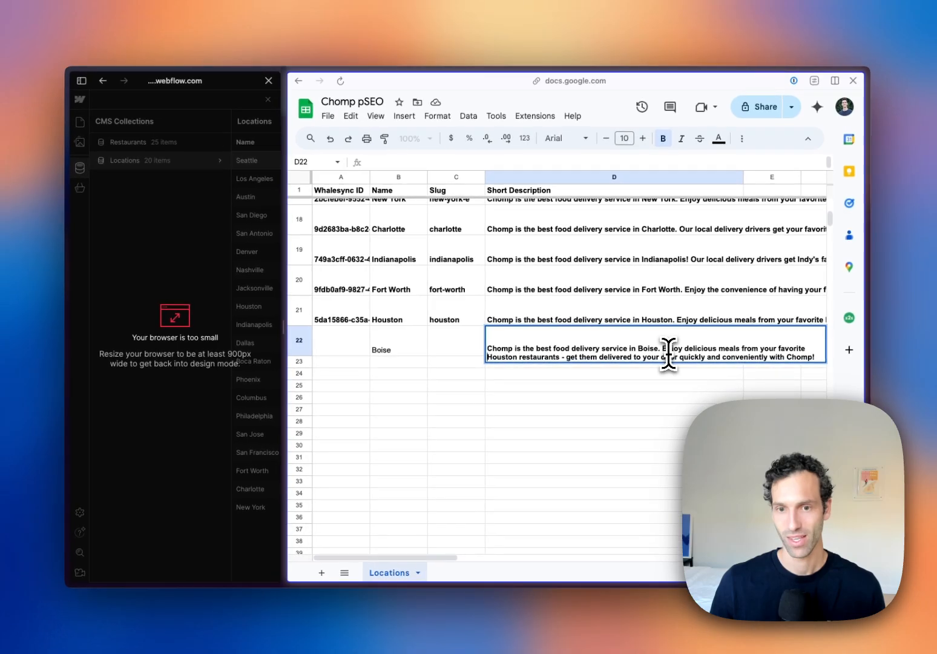
text(Boise)
key(Return)
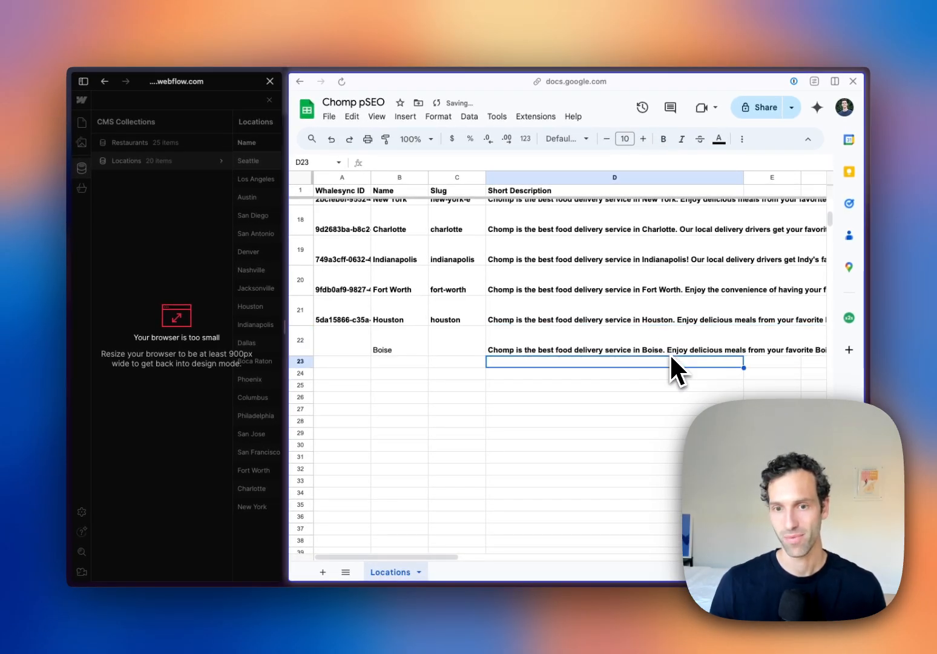
click(596, 433)
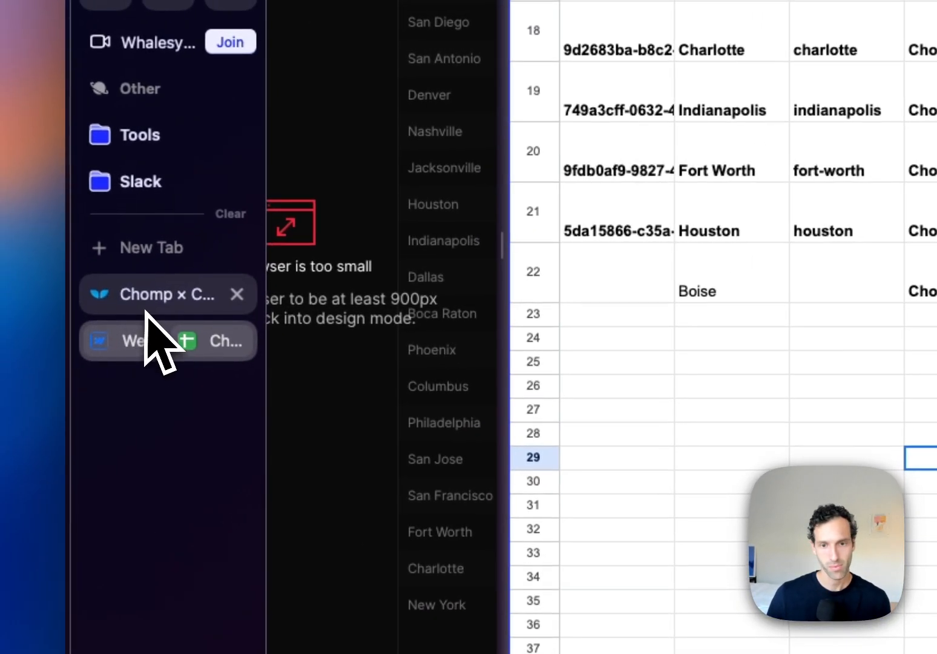
Return to the Whalesync operations log and open the details of the Create operation for the Boise record
click(152, 306)
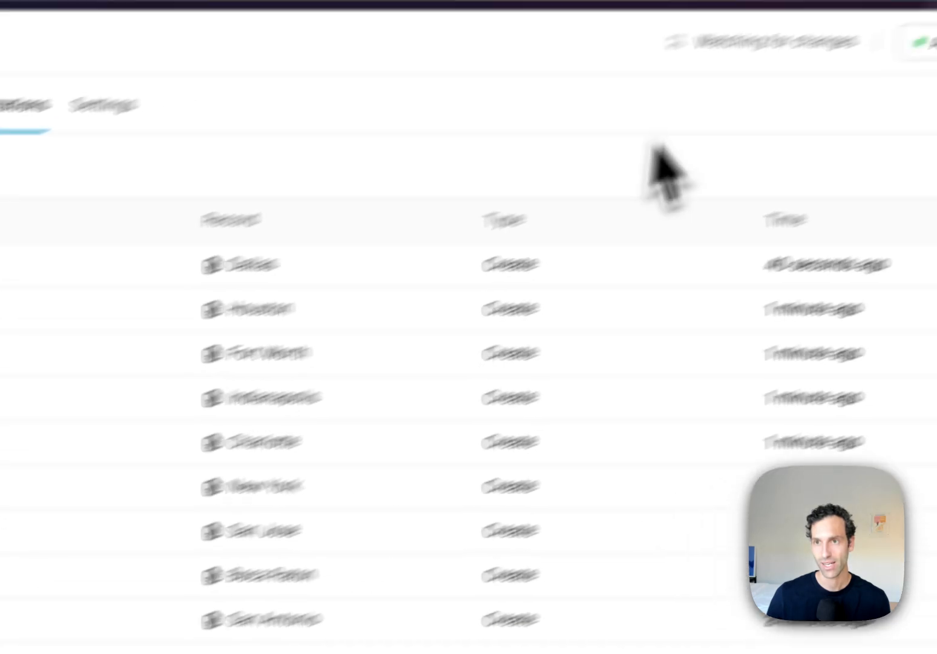
mouse_move(566, 118)
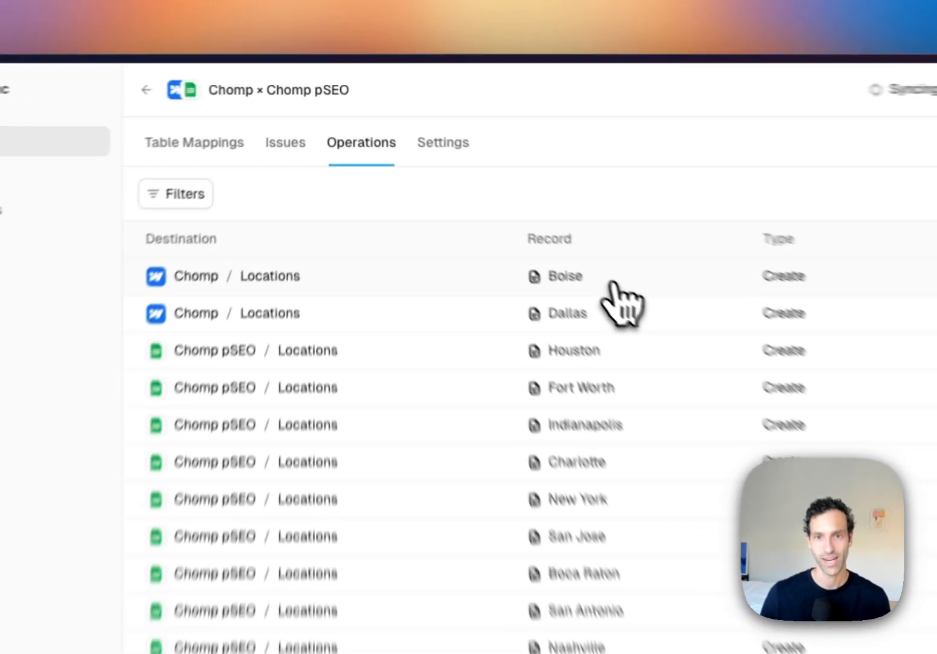
click(488, 201)
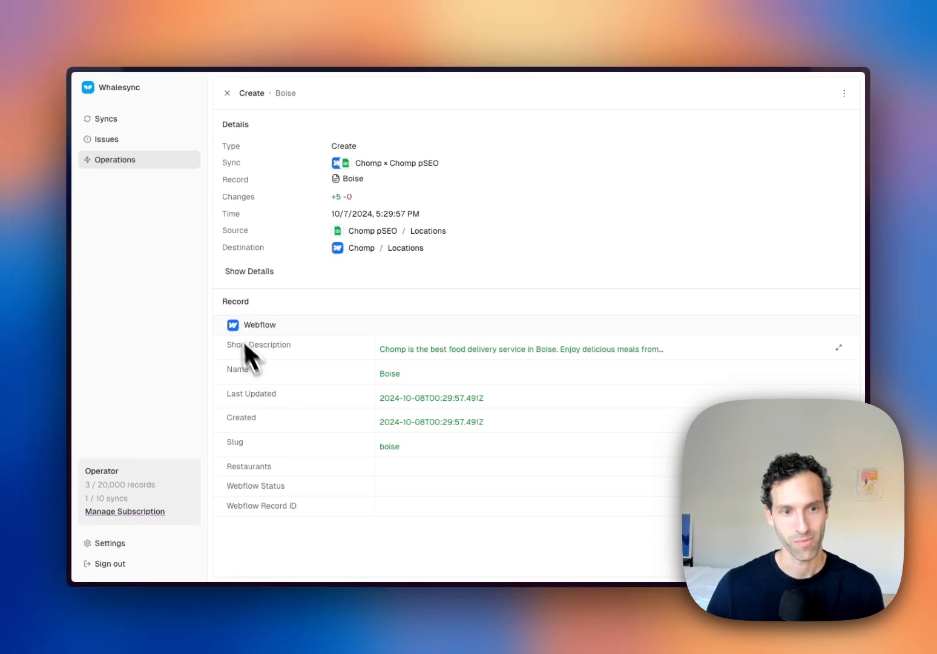
Switch back to the Webflow and Google Sheets split view and widen the Webflow pane enough for design mode
mouse_move(63, 365)
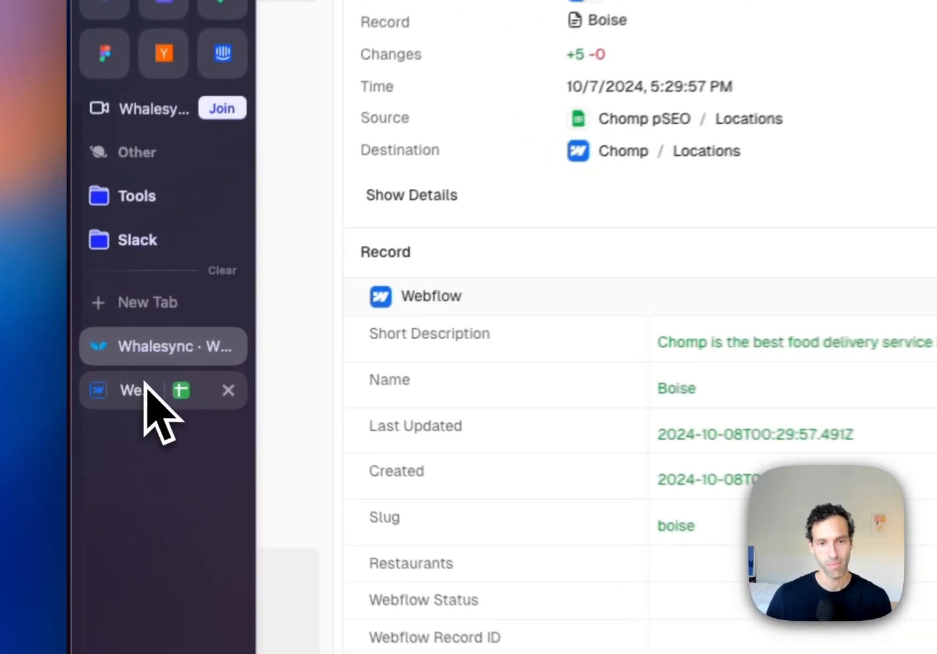
click(103, 377)
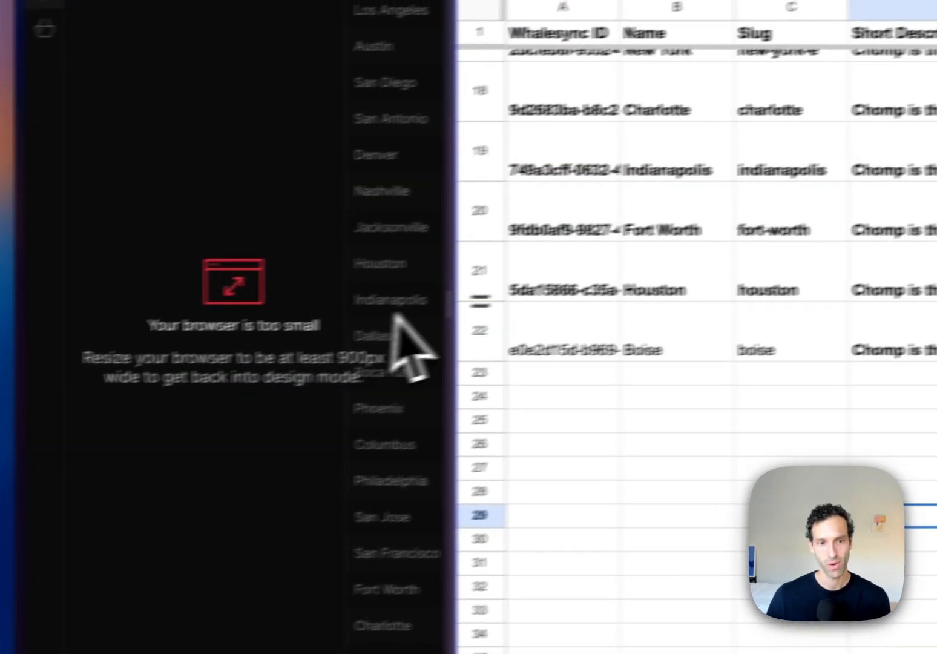
drag(450, 329, 784, 367)
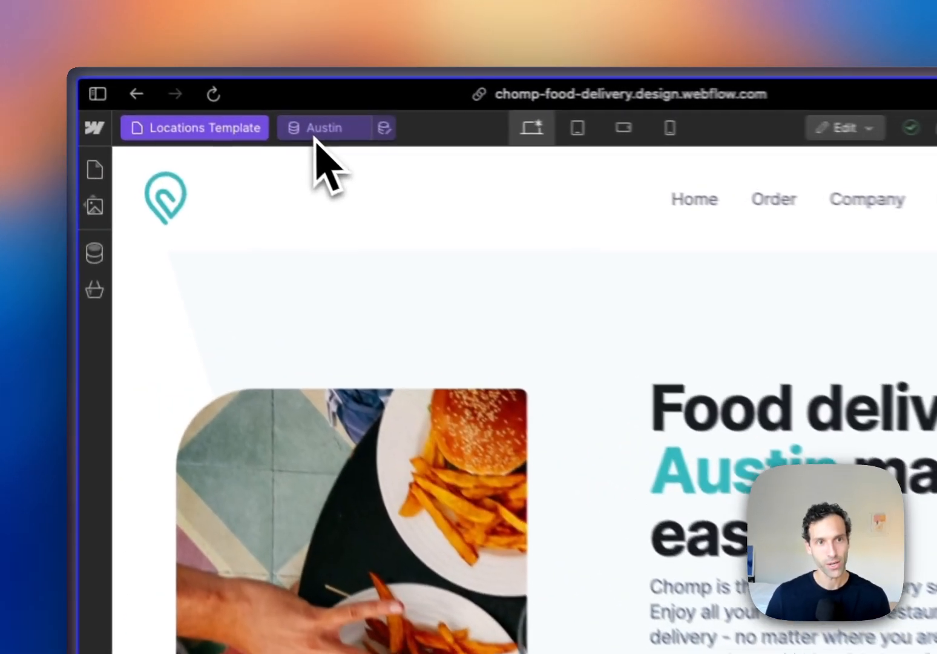
Preview the Boise item on the Webflow Locations Template page and widen the Google Sheets pane beside it
click(209, 100)
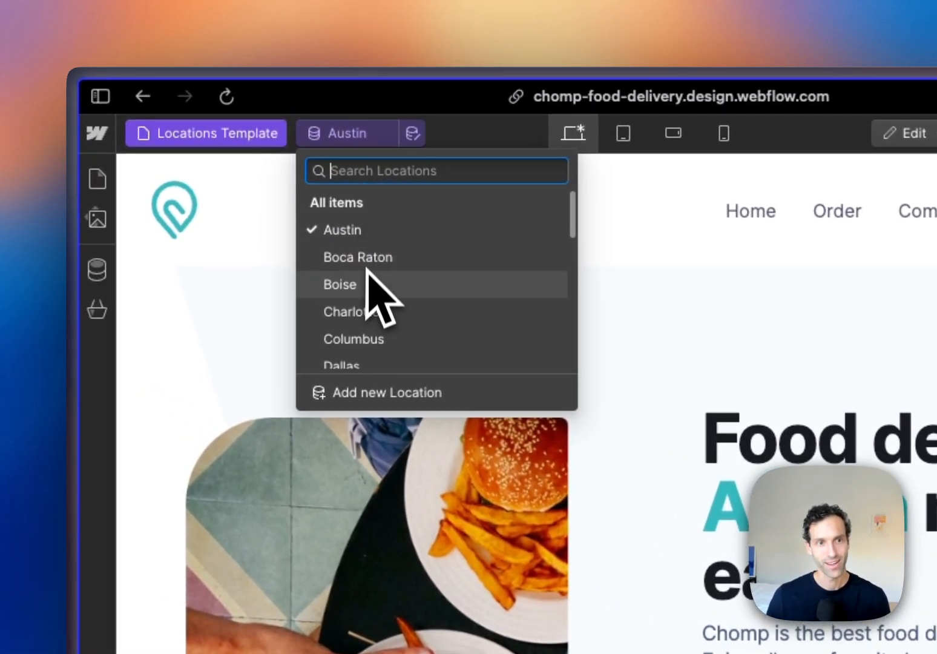
click(366, 281)
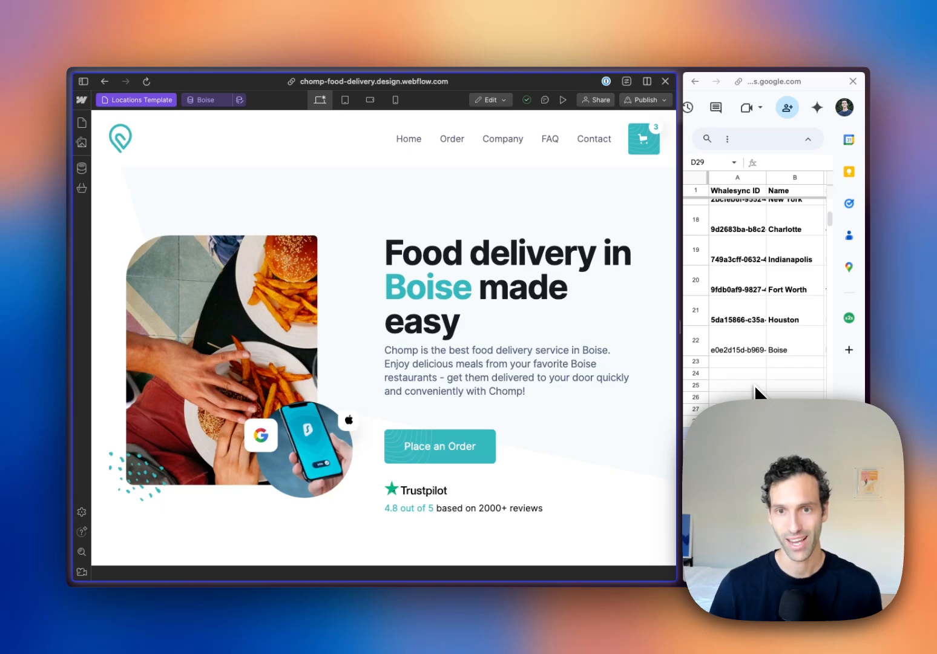
drag(682, 349, 617, 331)
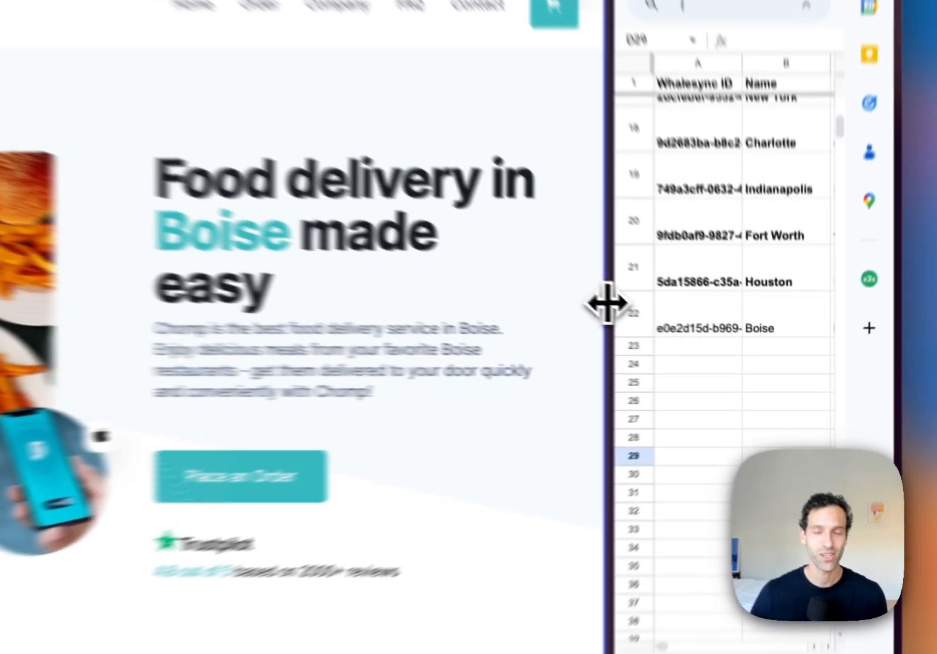
drag(394, 277, 389, 274)
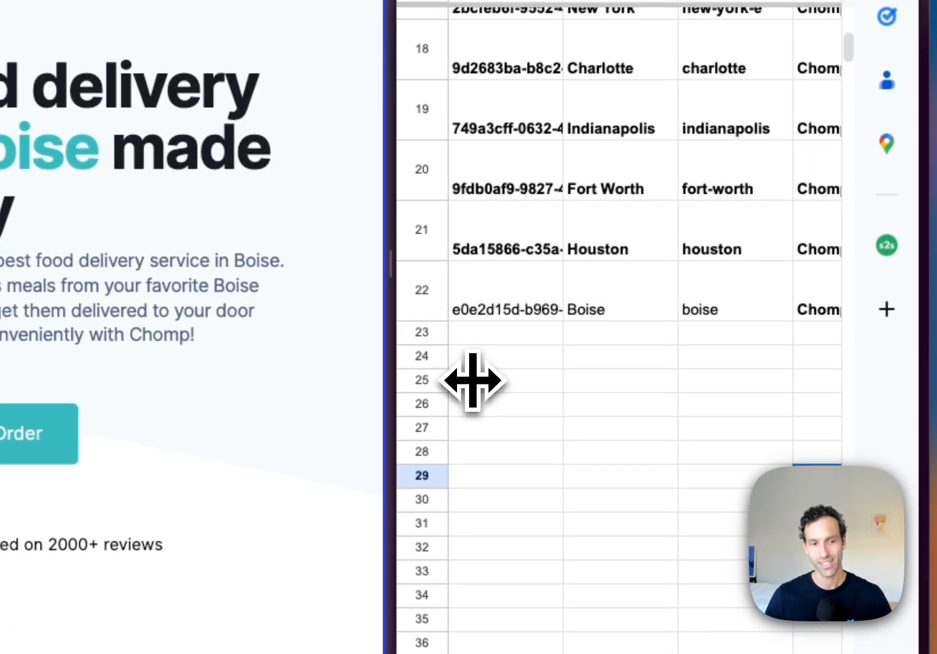